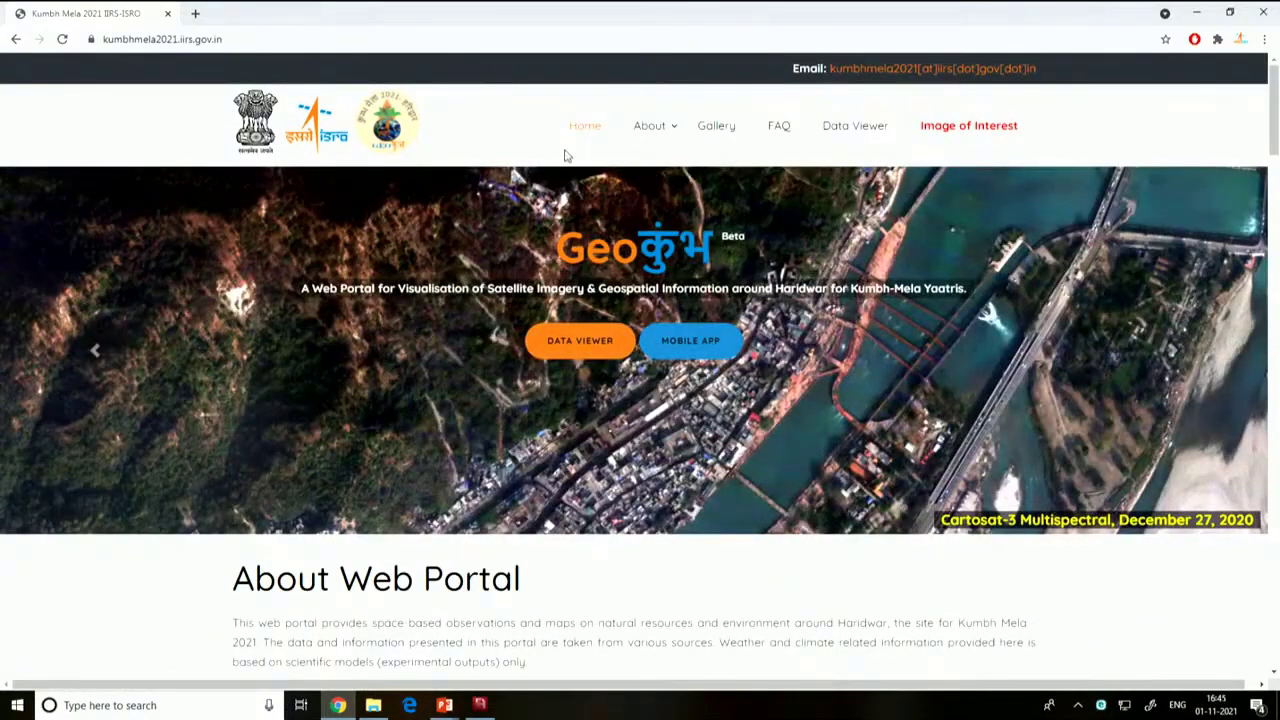
Enlarge the Kumbh Mela portal page to 125% zoom
mouse_move(626, 137)
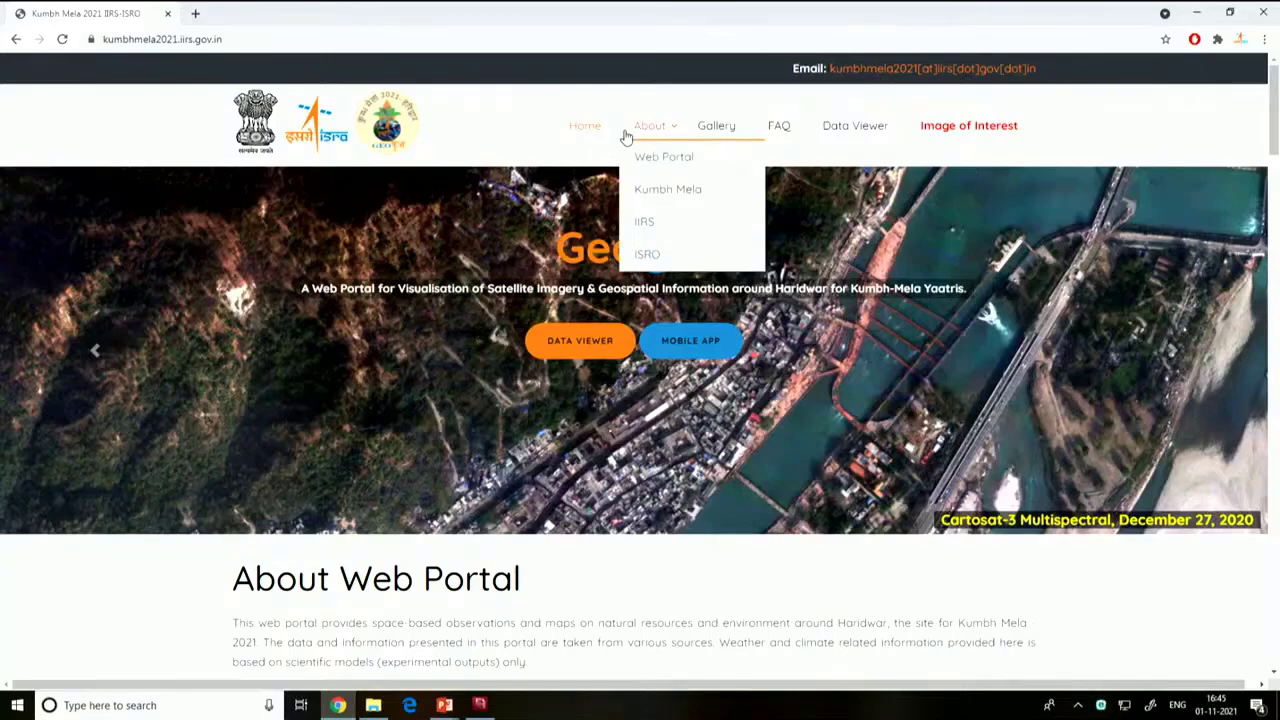
key("ctrl+plus")
key("ctrl+plus")
key("ctrl+plus")
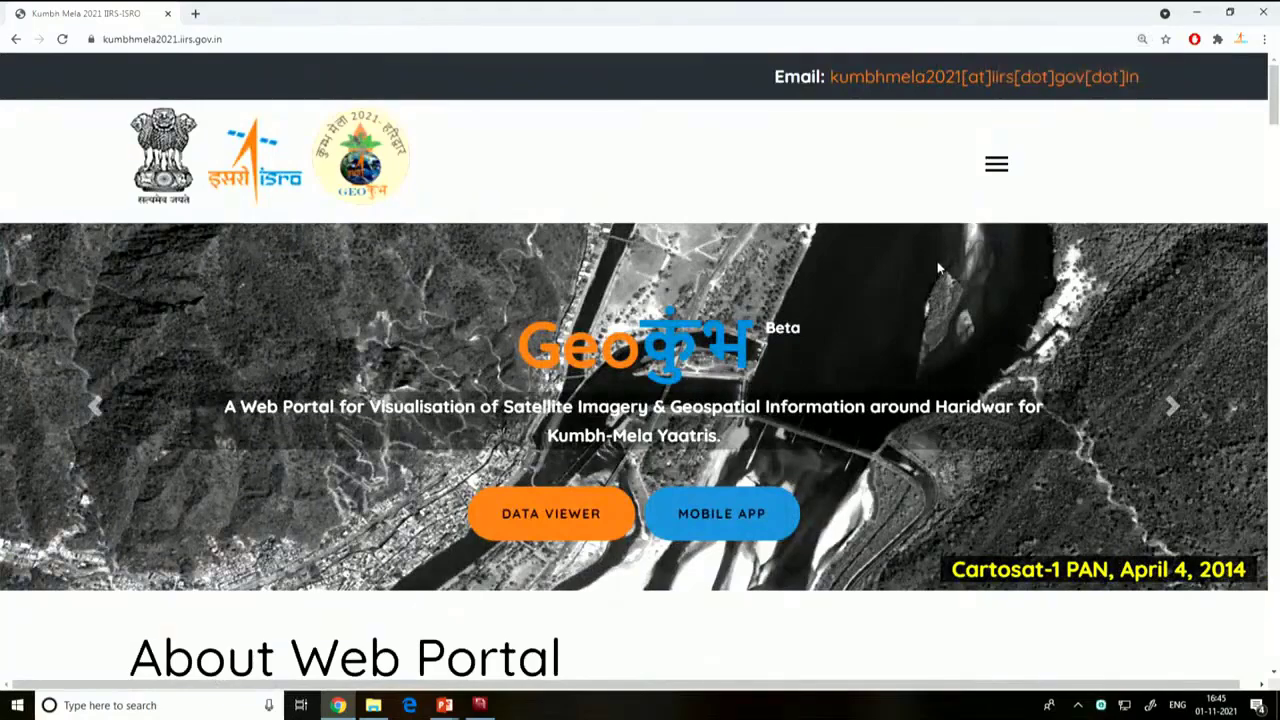
key("ctrl+minus")
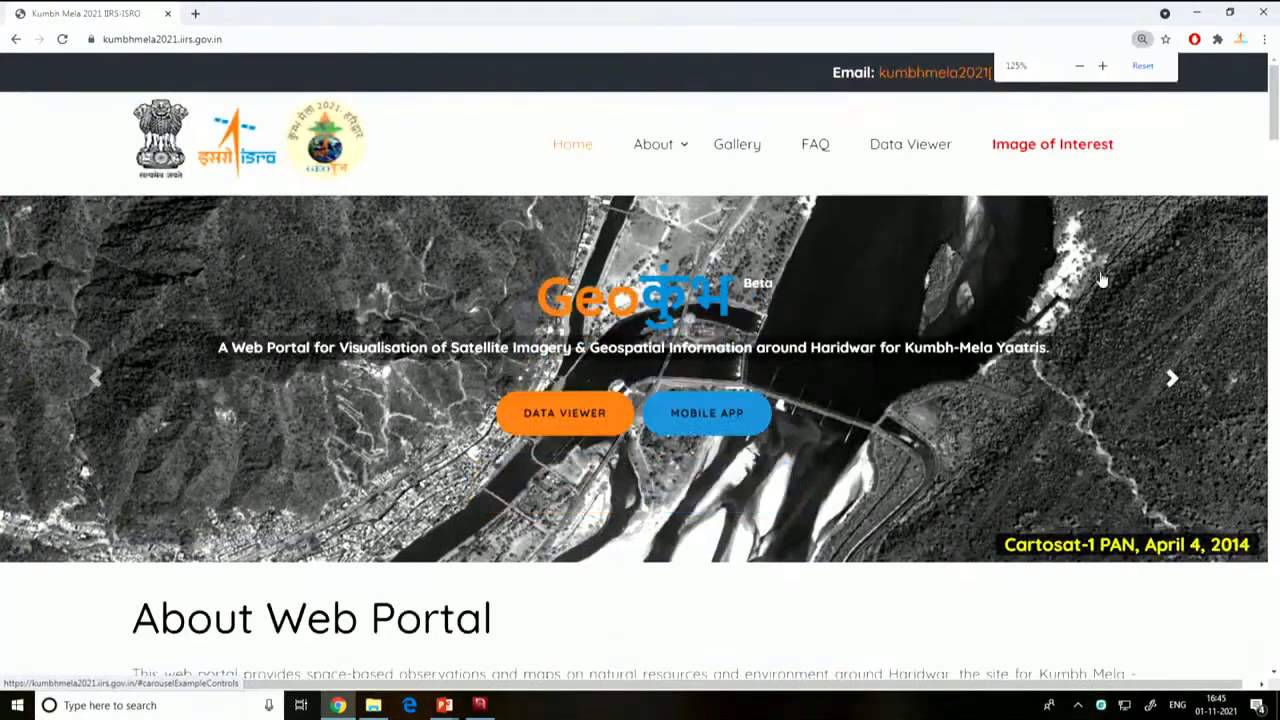
Look through the About Web Portal section and view the gallery's Cartosat-3 image of Haridwar City and Har Ki Pauri, closing it when done
scroll(506, 494, "down", 4)
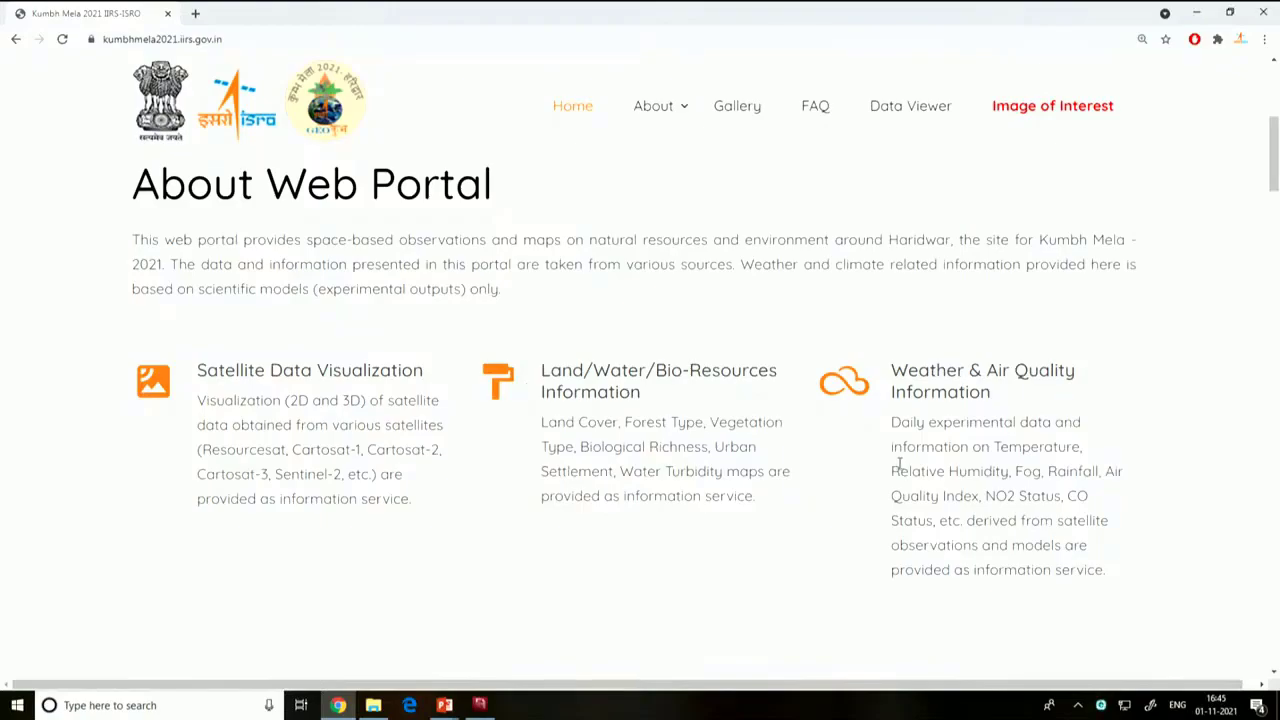
scroll(745, 491, "down", 2)
scroll(433, 508, "down", 9)
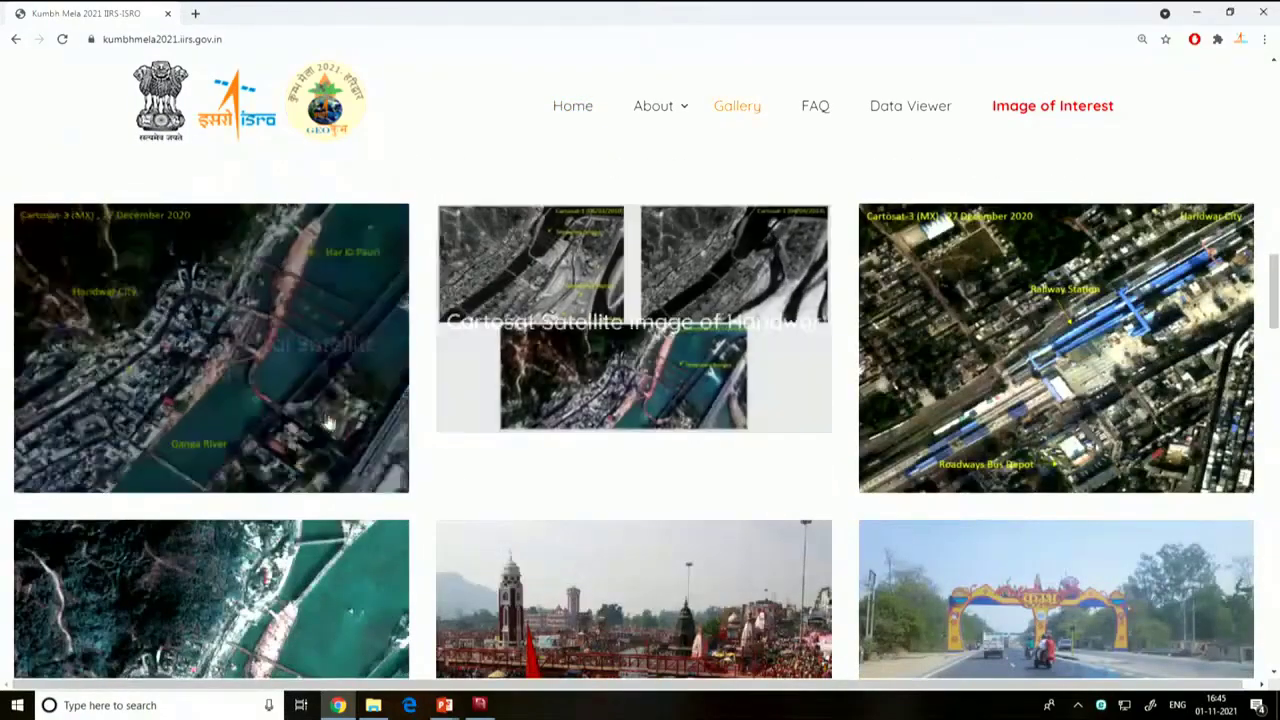
left_click(203, 394)
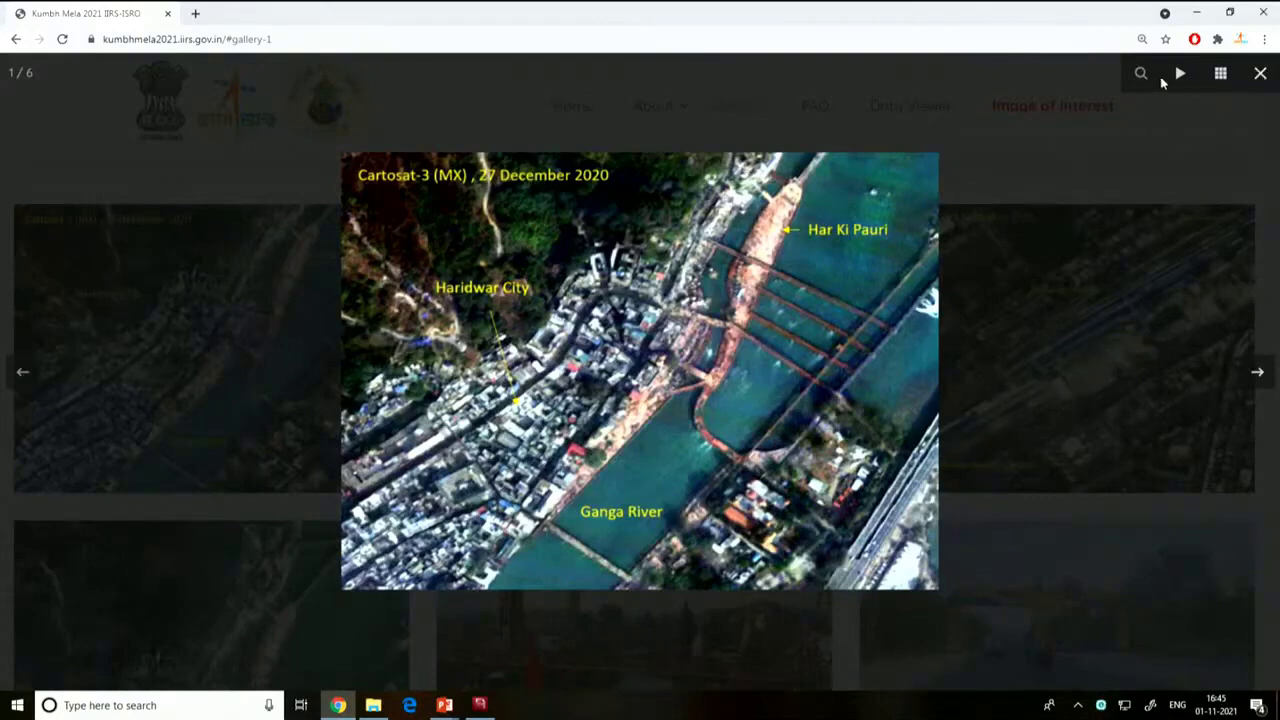
left_click(1180, 76)
left_click(1260, 74)
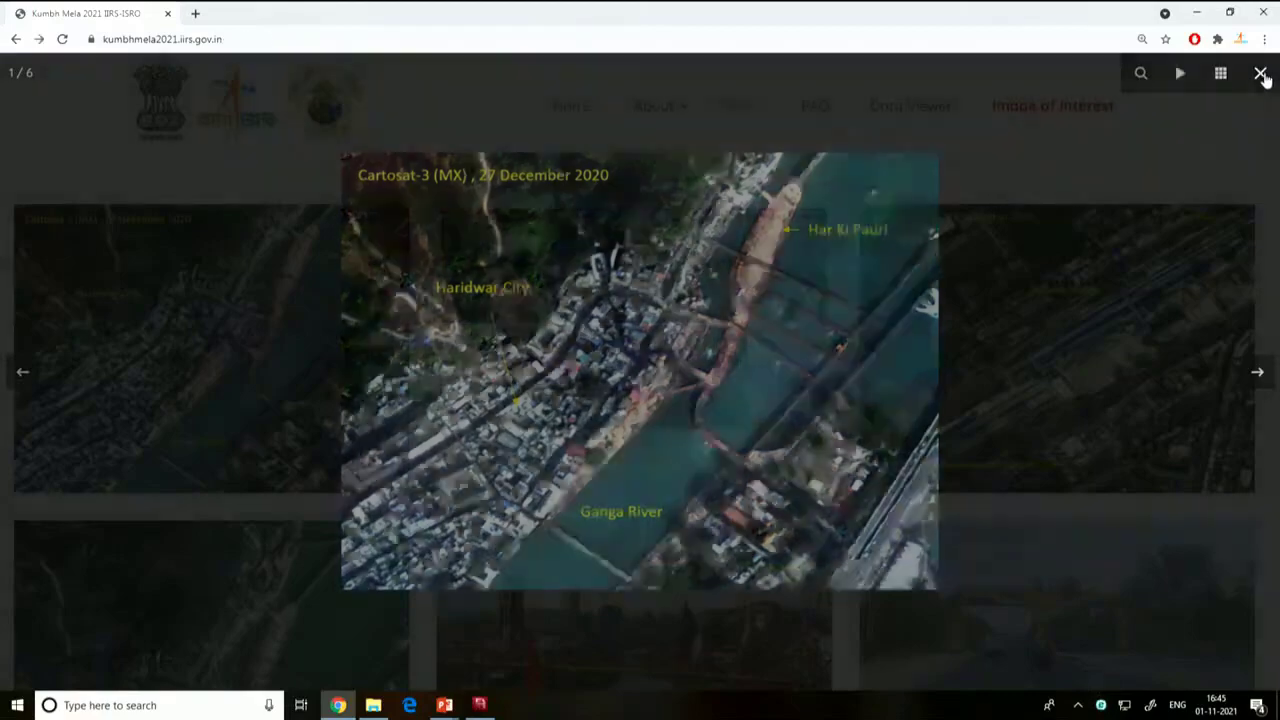
View the gallery's Cartosat comparison image of Haridwar from 2010, 2014 and 2020, closing it when done
scroll(628, 427, "down", 2)
scroll(624, 400, "up", 3)
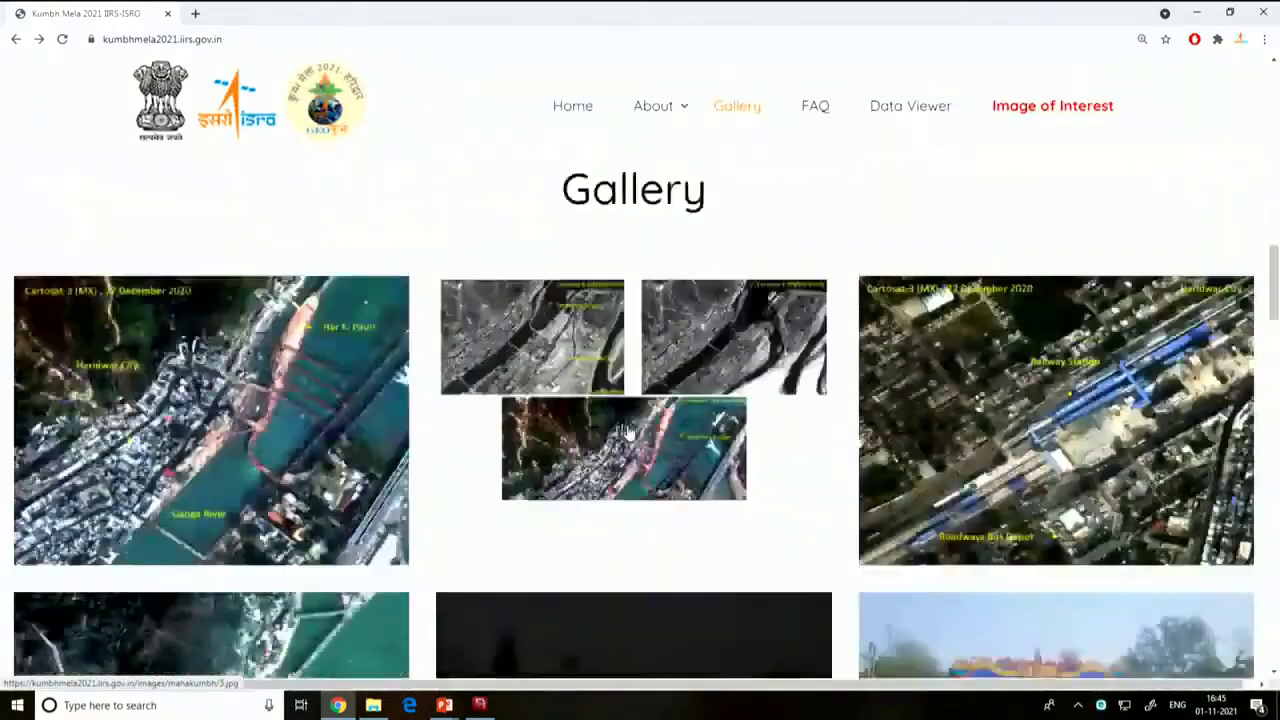
left_click(603, 402)
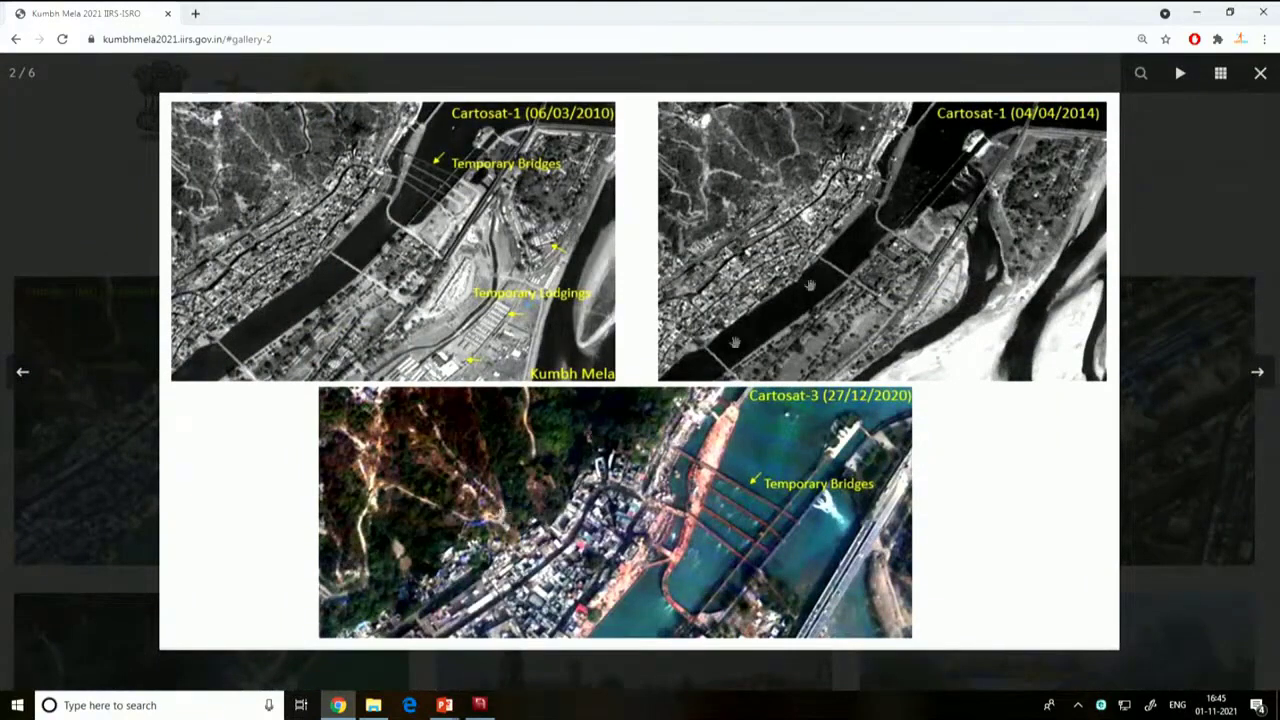
left_click(1260, 73)
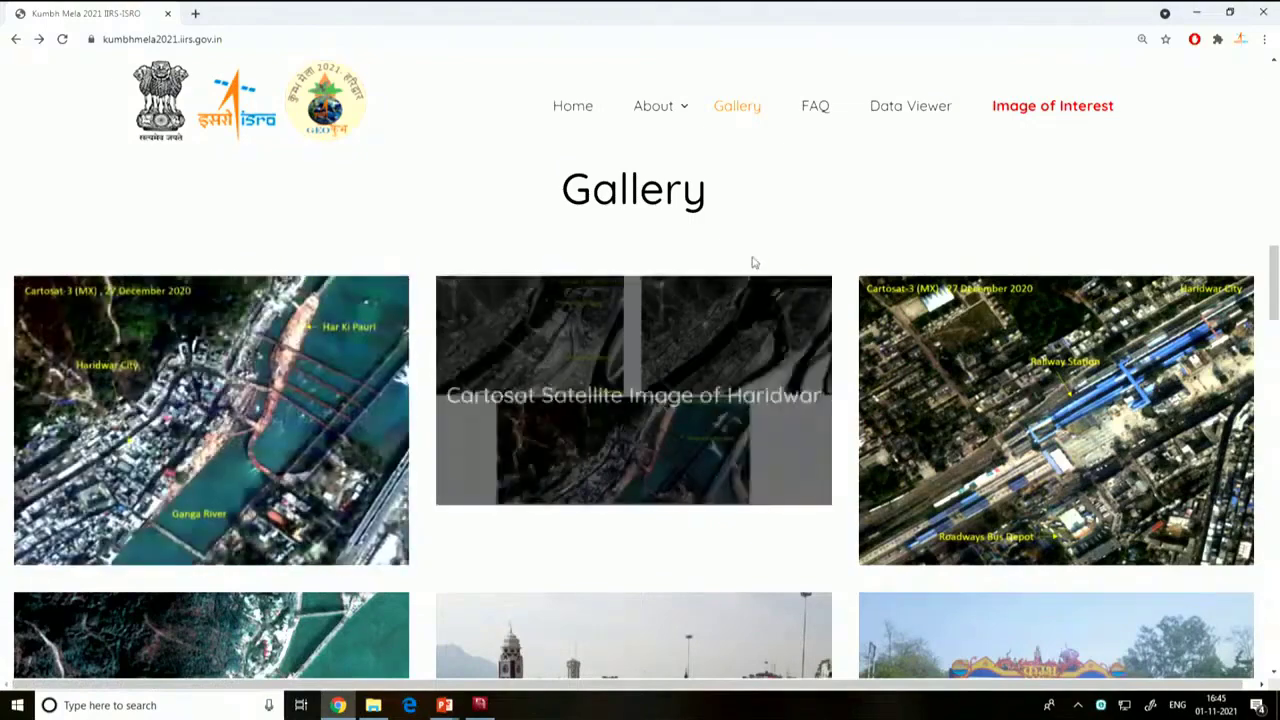
Open the Data Viewer and survey the satellite imagery of the Dehradun area, surrounding hills and river valley
left_click(928, 105)
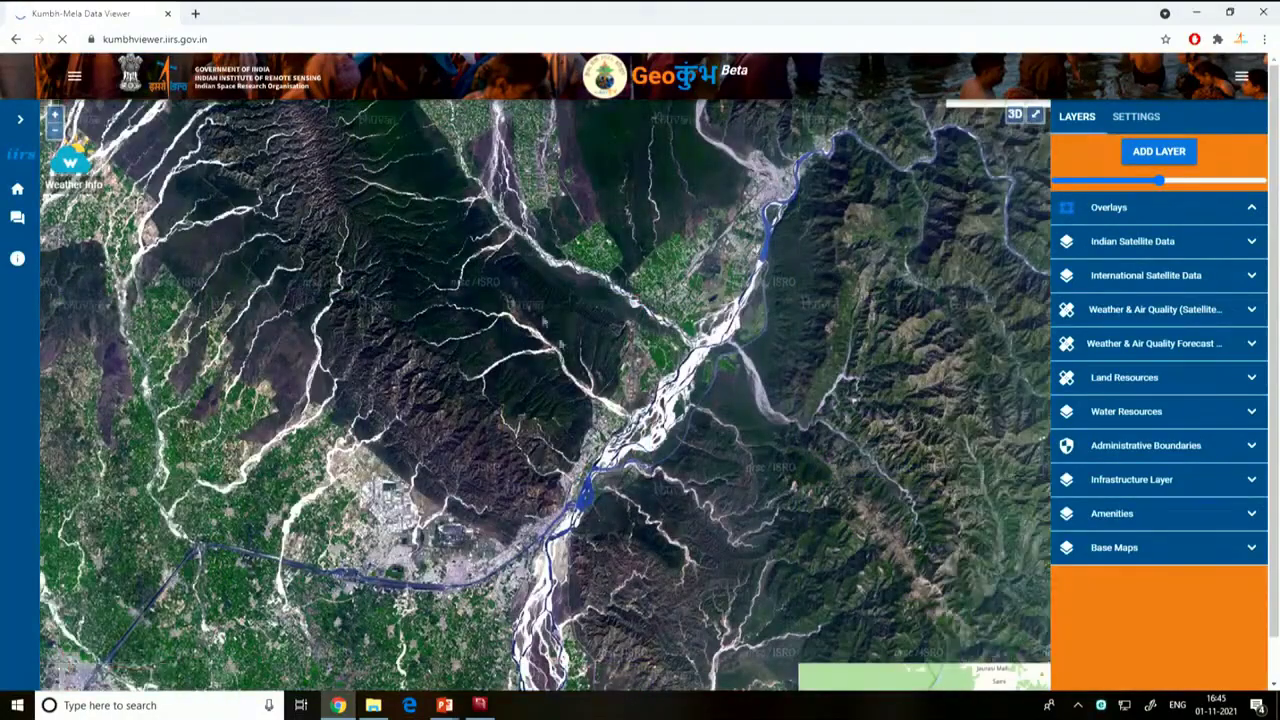
scroll(642, 422, "up", 3)
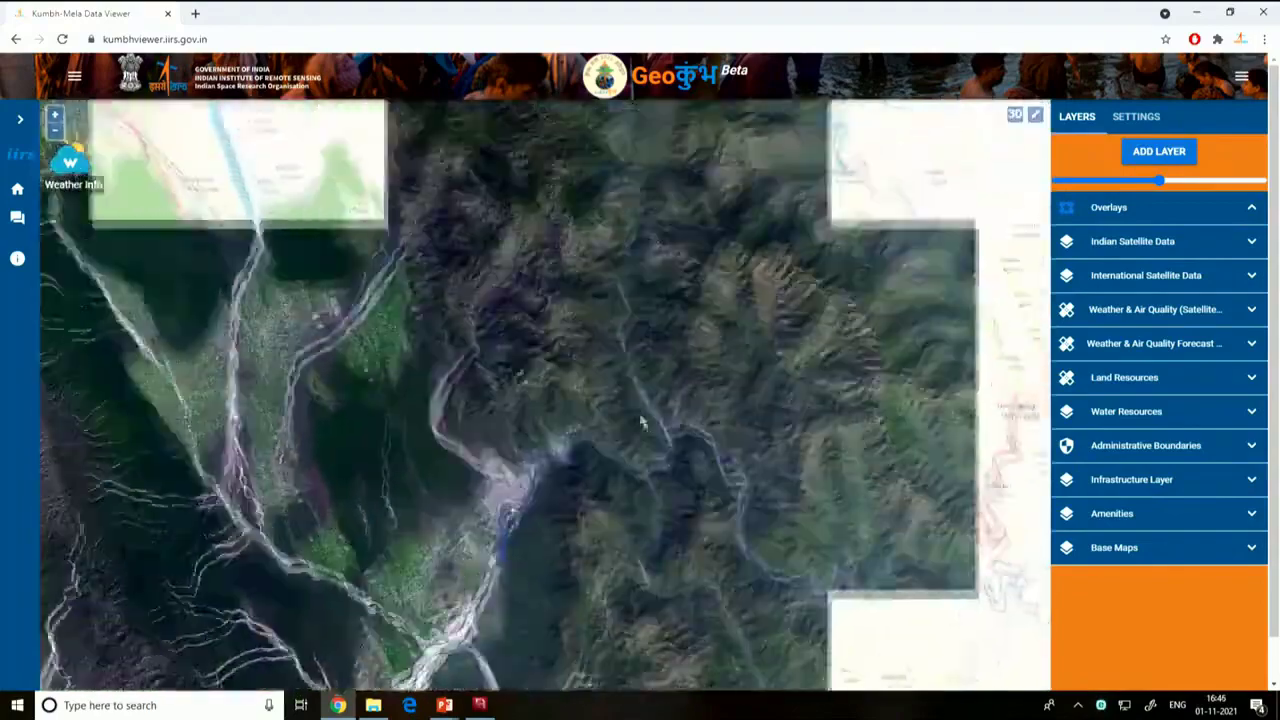
left_click_drag(642, 422, 693, 506)
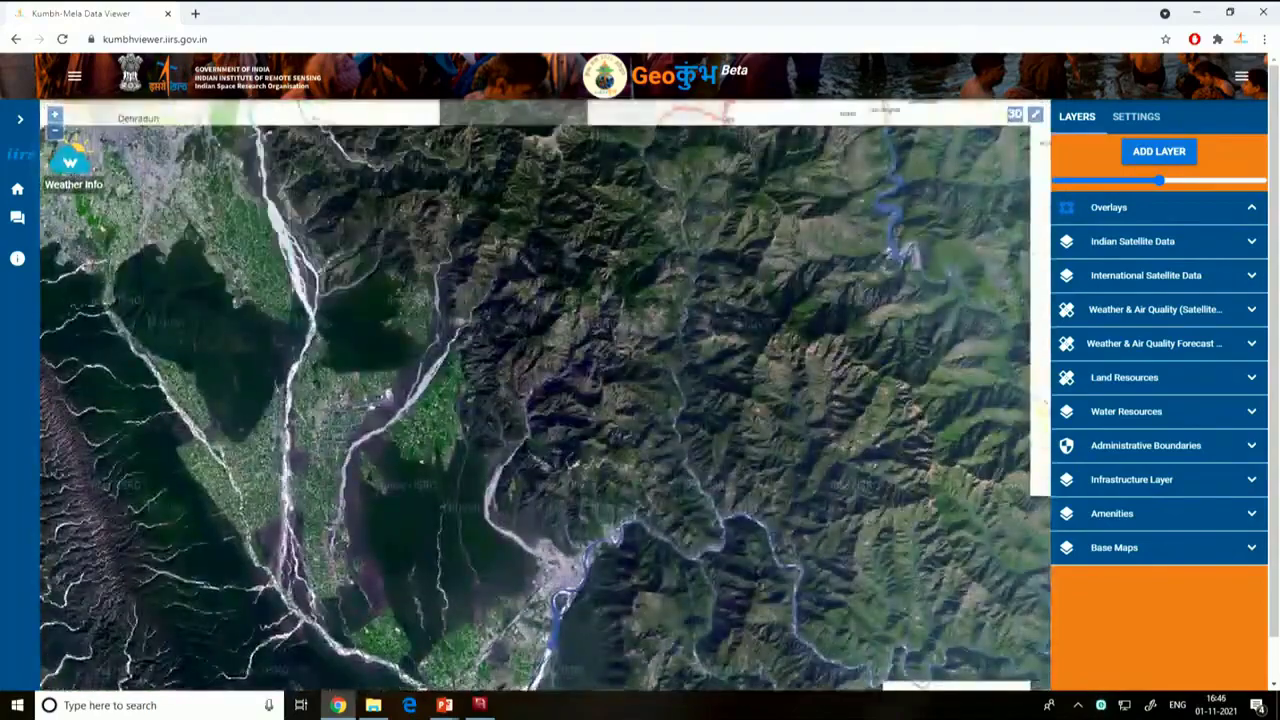
left_click_drag(66, 466, 292, 443)
left_click_drag(264, 506, 411, 325)
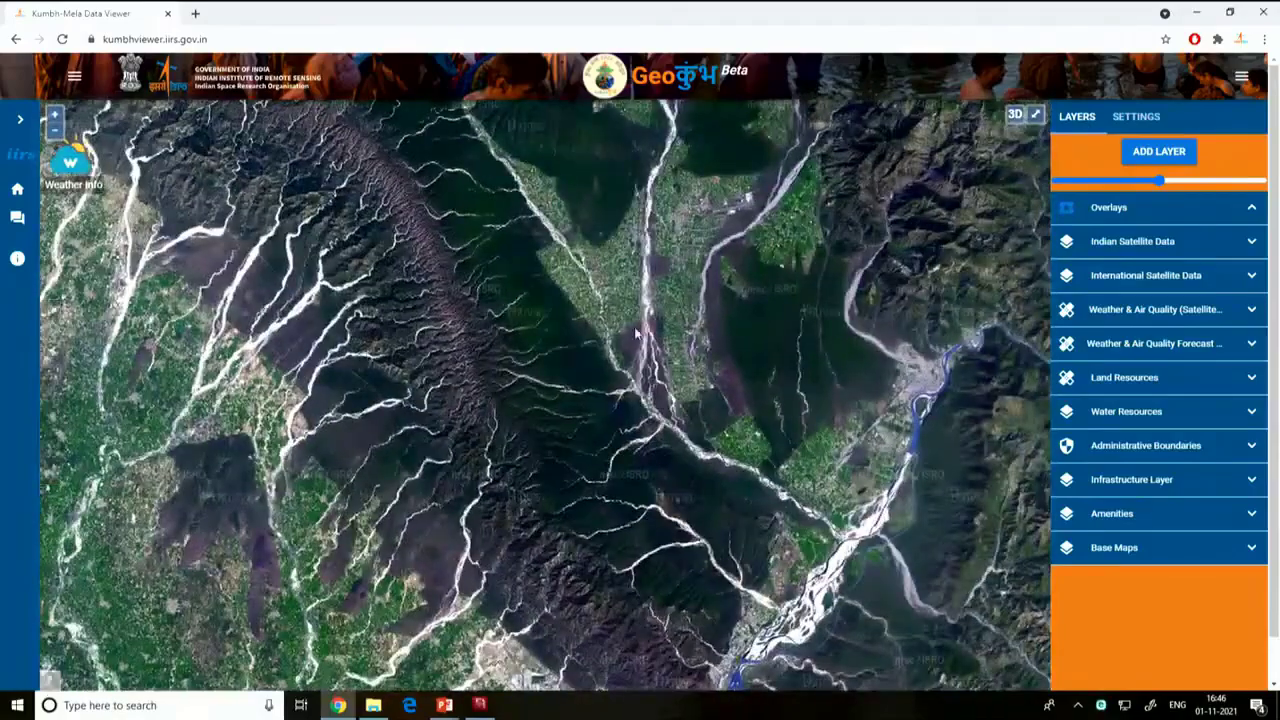
left_click_drag(606, 326, 477, 514)
left_click_drag(599, 279, 538, 512)
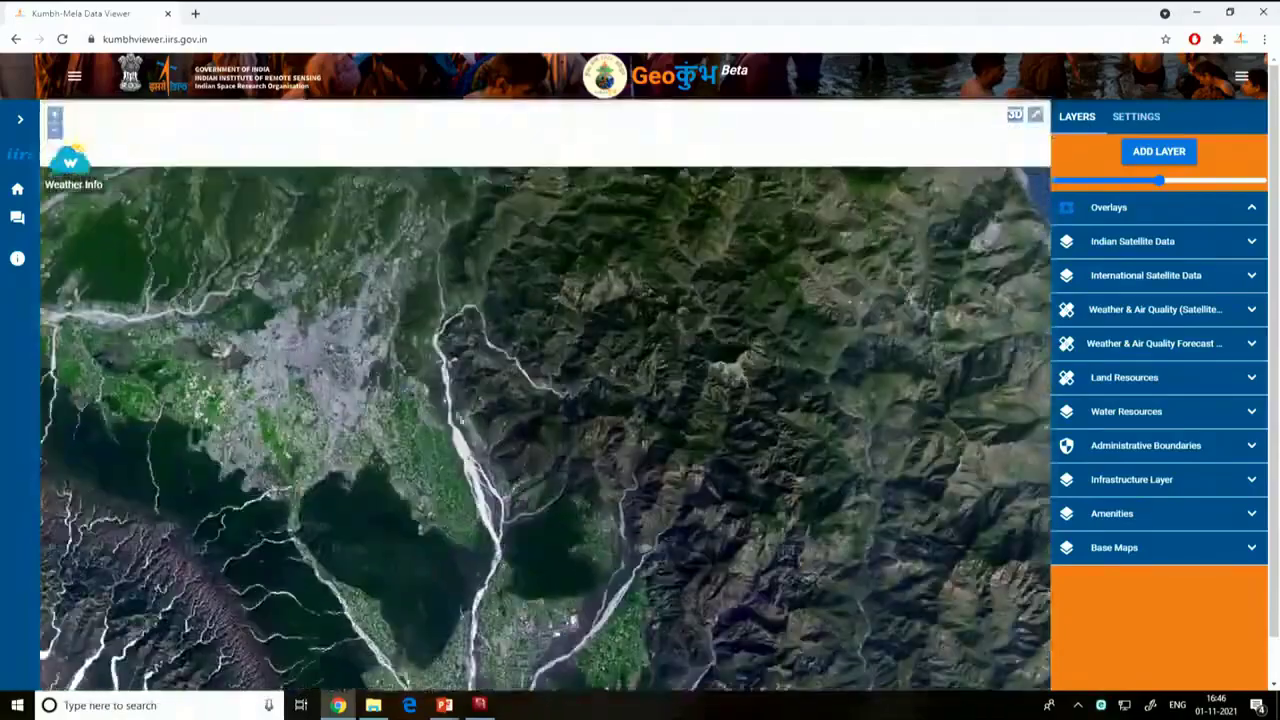
left_click_drag(446, 356, 533, 246)
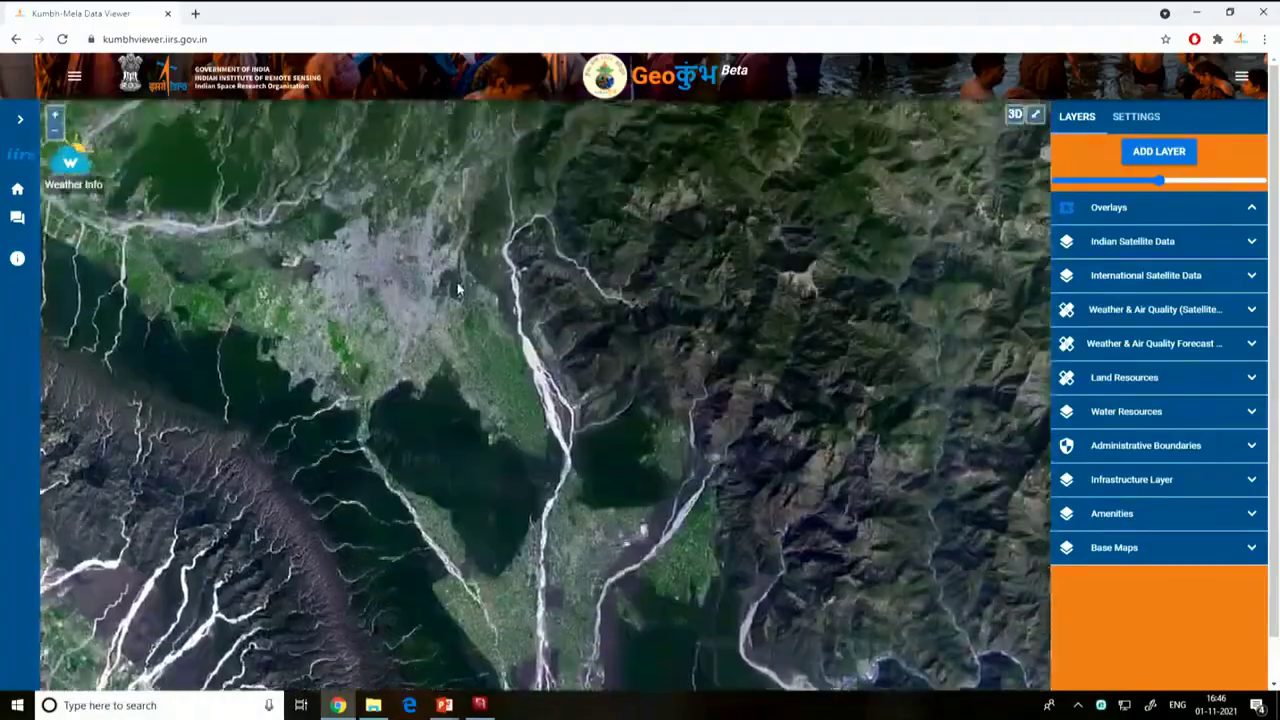
left_click_drag(638, 514, 615, 284)
left_click_drag(745, 484, 528, 332)
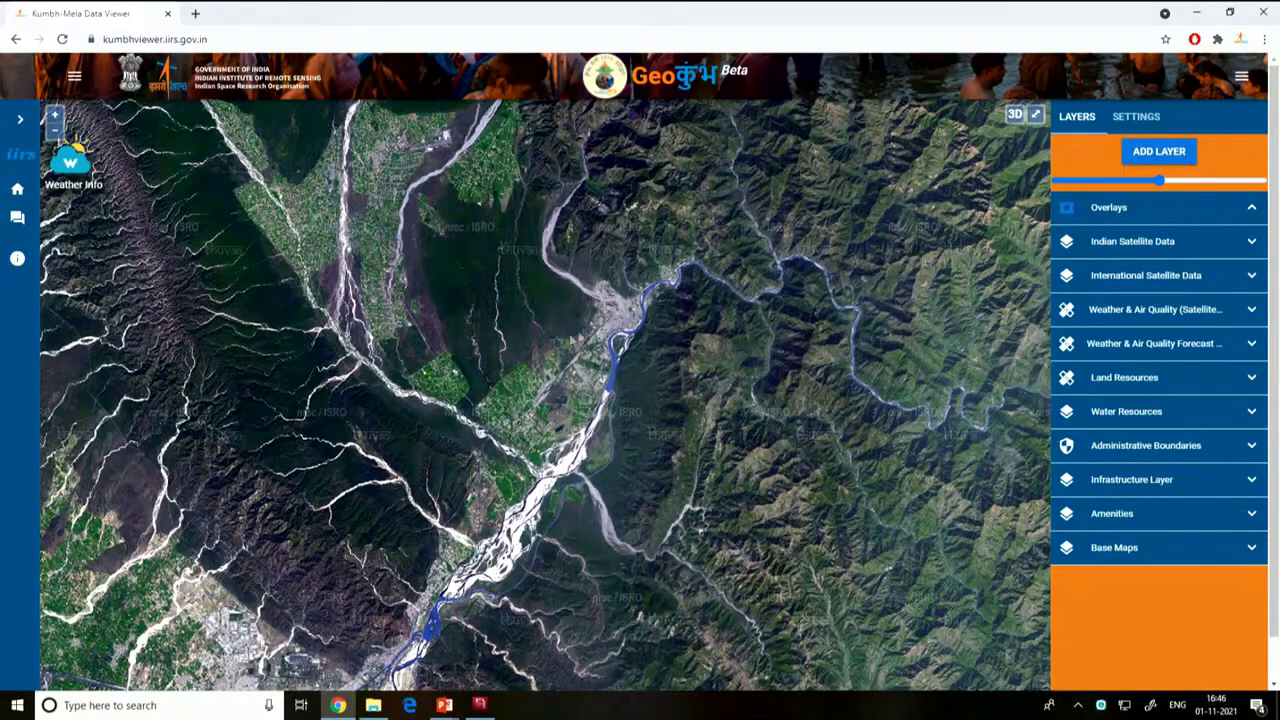
Examine the river town and its riverside settlements down to the barrage in closer satellite imagery
scroll(547, 369, "up", 2)
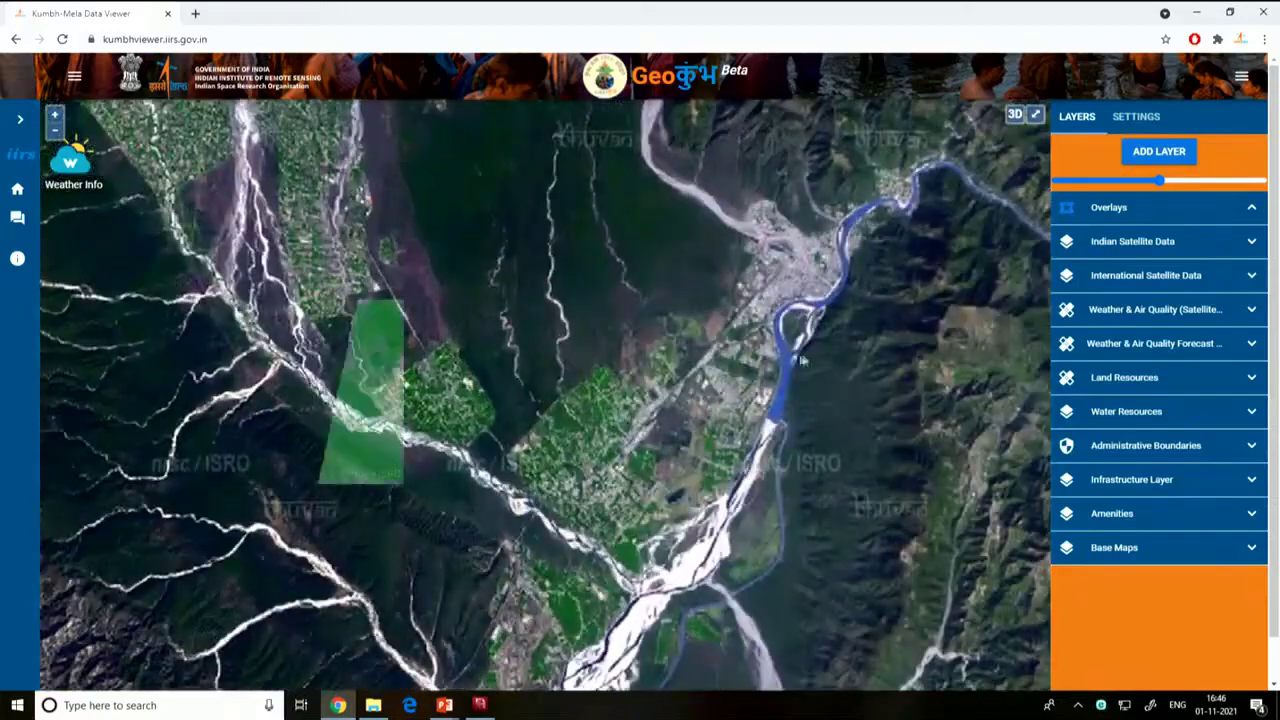
scroll(827, 340, "up", 1)
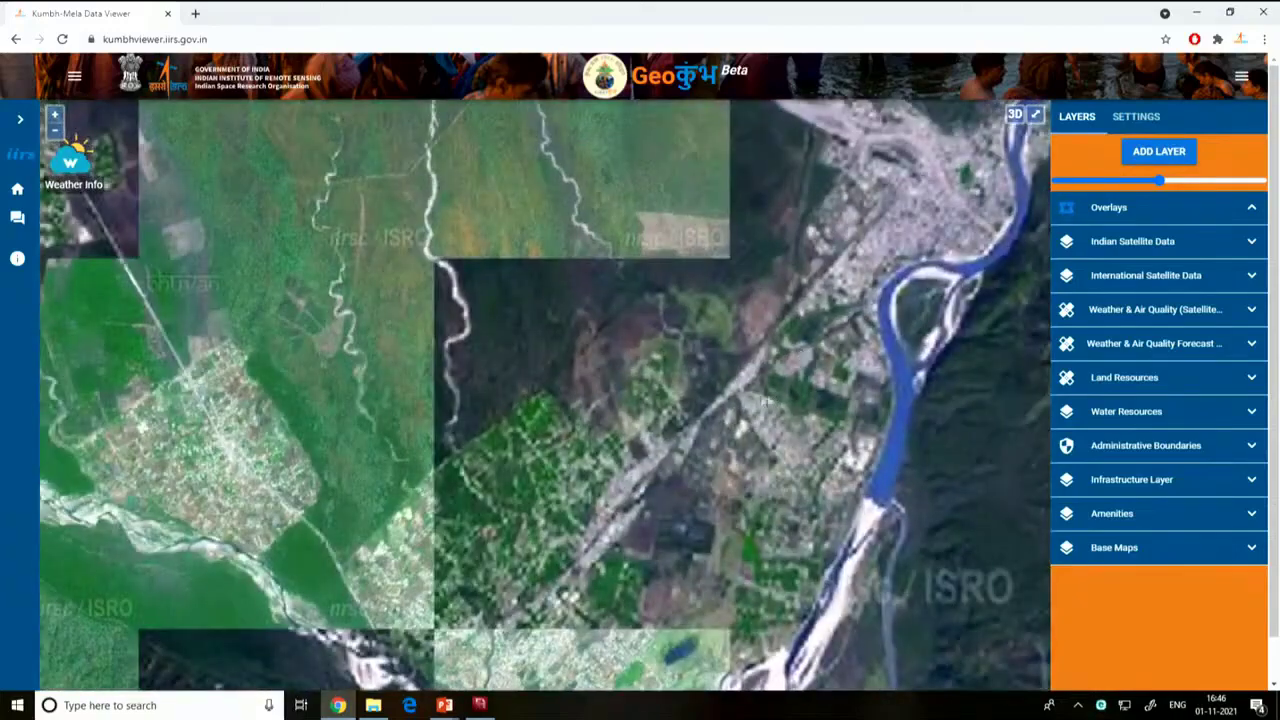
left_click_drag(762, 397, 474, 382)
scroll(634, 366, "up", 2)
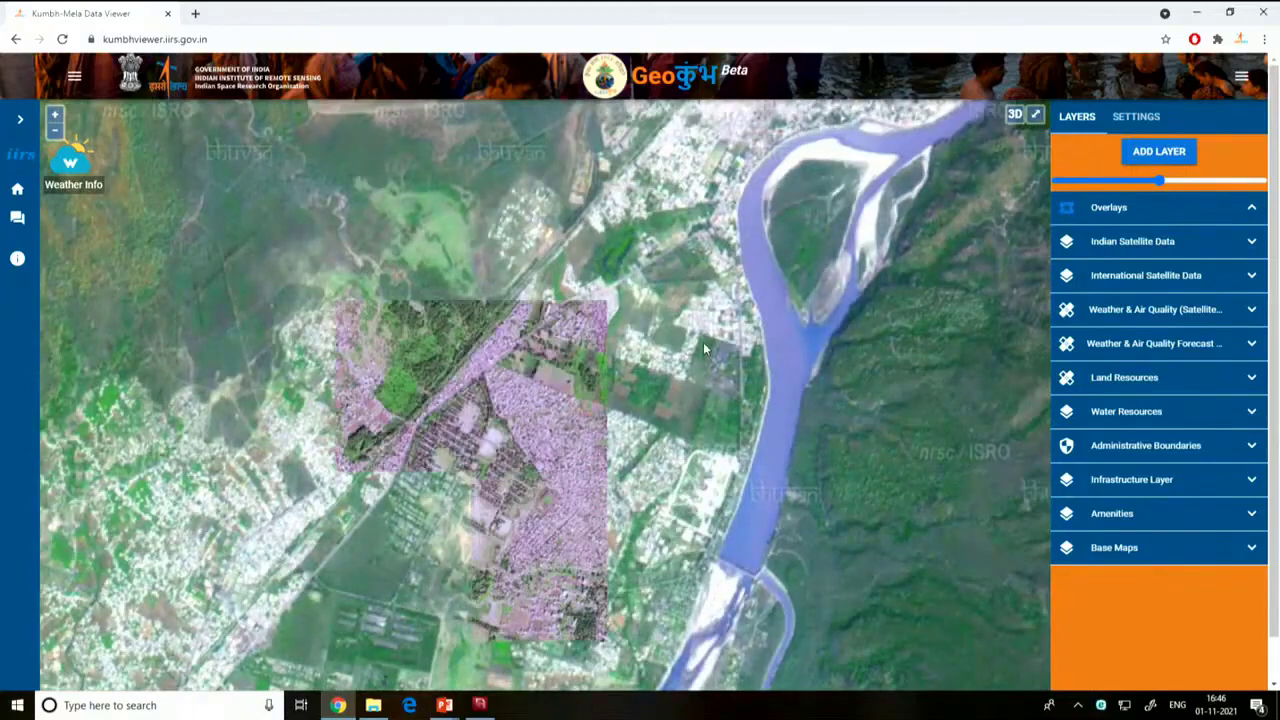
scroll(638, 358, "up", 2)
scroll(638, 356, "up", 1)
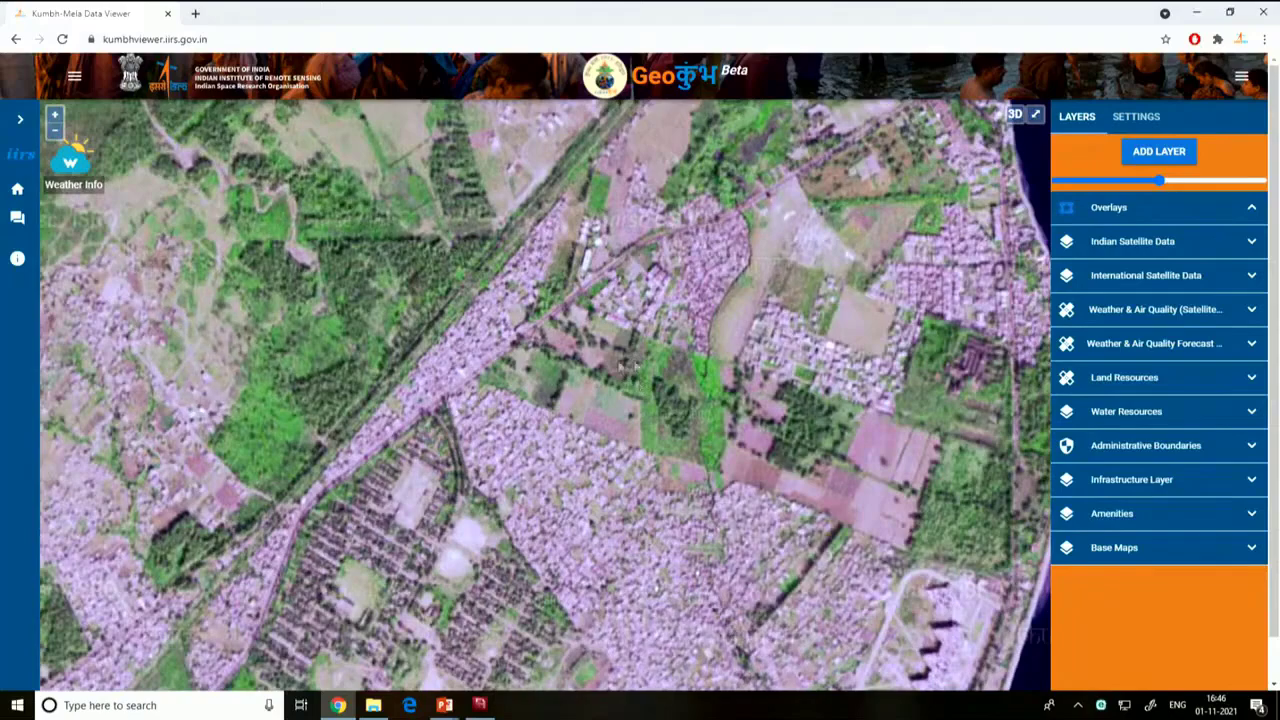
left_click_drag(546, 301, 468, 491)
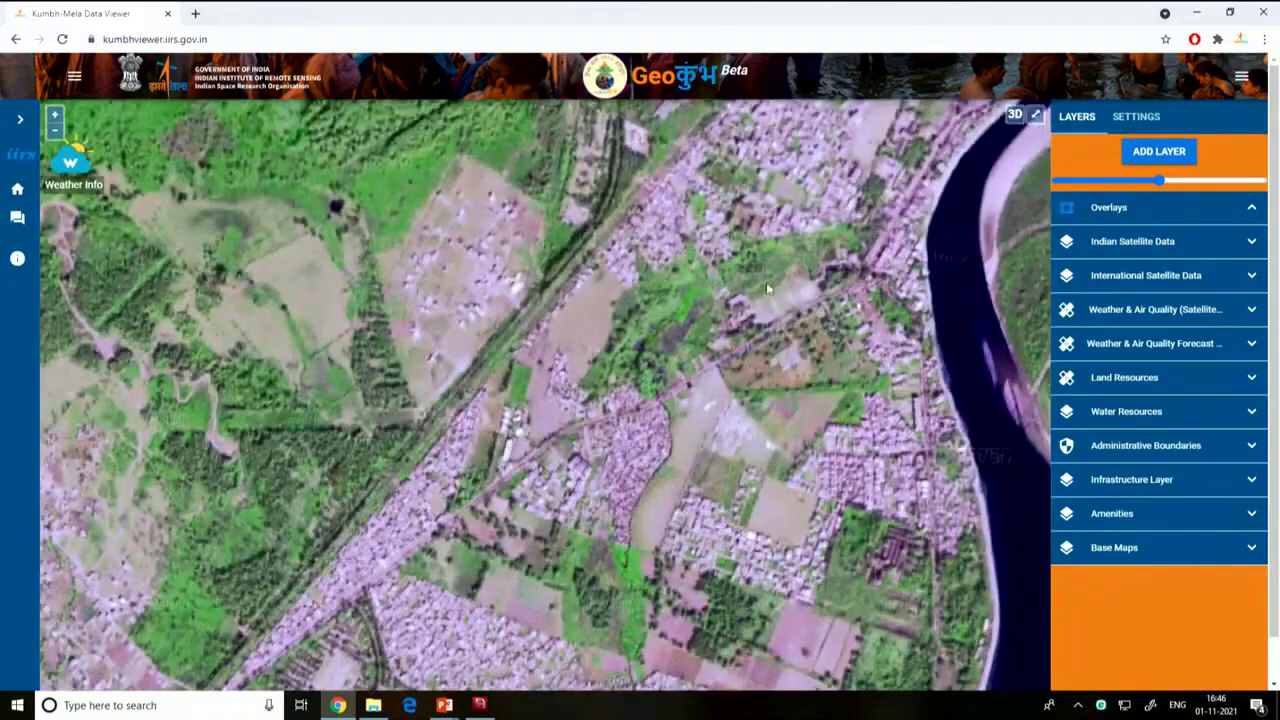
left_click_drag(768, 289, 568, 289)
left_click_drag(459, 638, 530, 345)
left_click_drag(517, 415, 540, 260)
left_click_drag(471, 474, 489, 327)
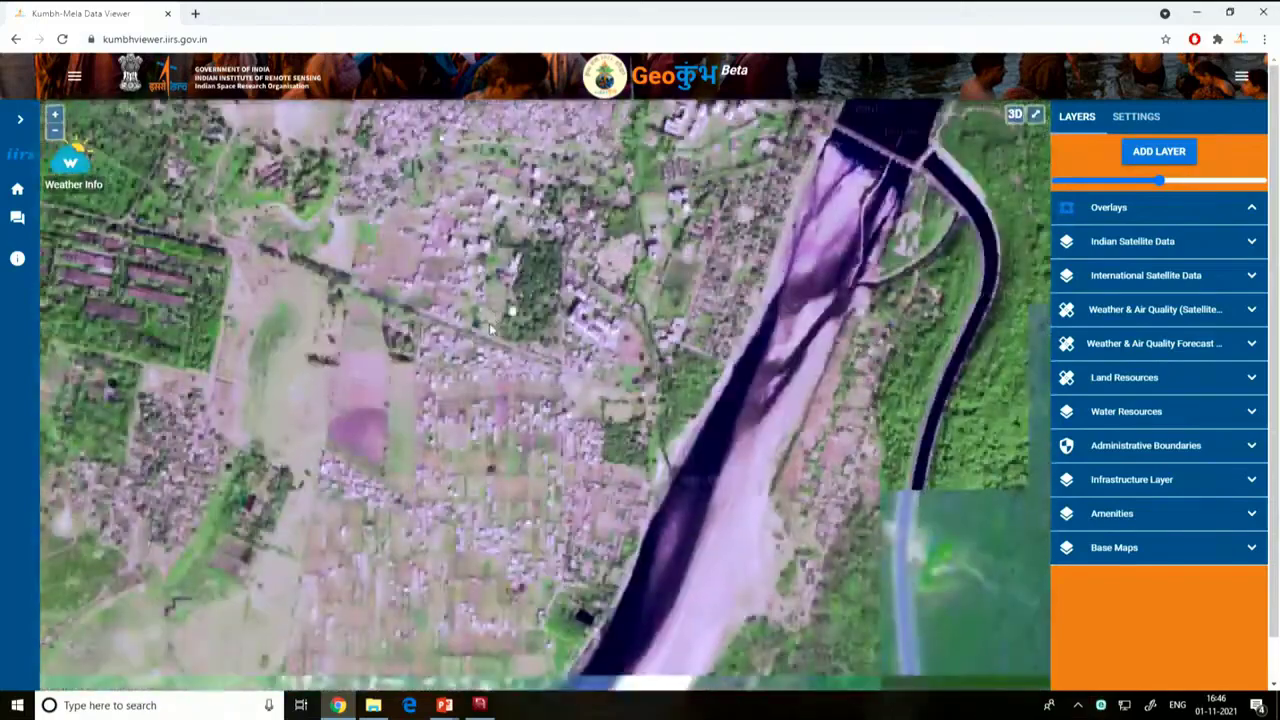
Inspect the buildings, fields and river barrage near the town in the high-resolution satellite imagery
scroll(489, 324, "up", 3)
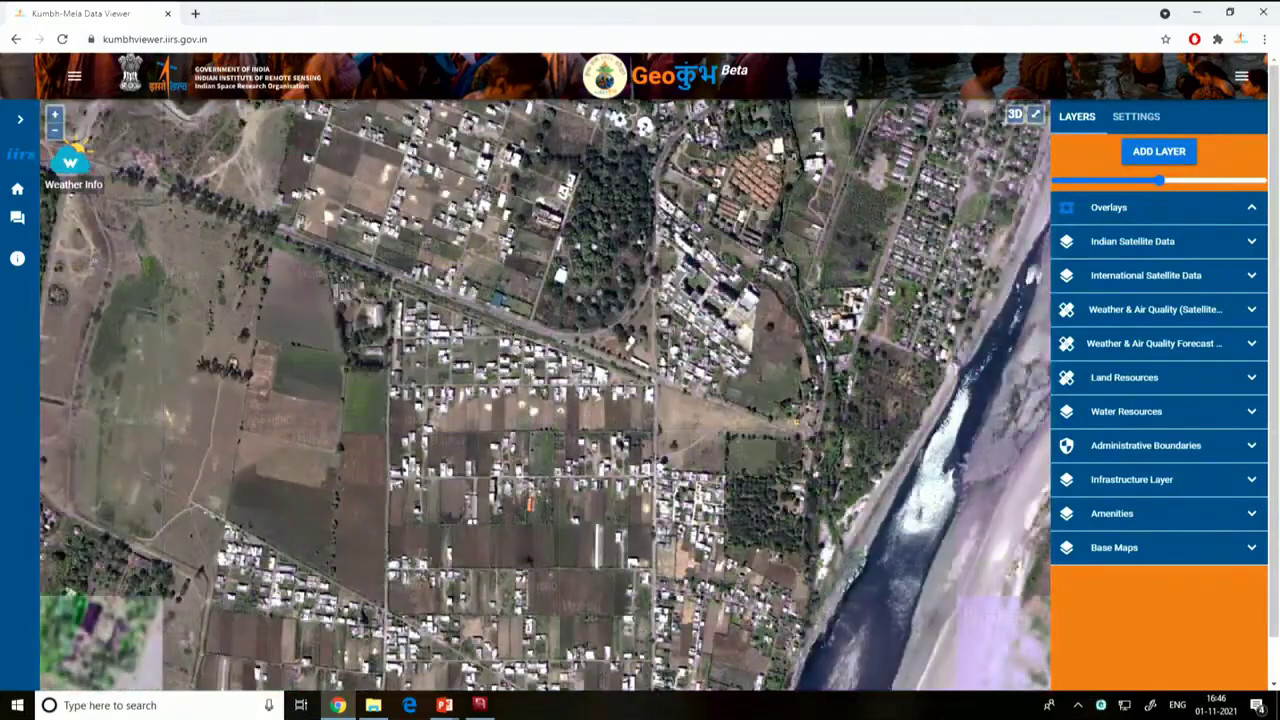
left_click_drag(620, 329, 460, 528)
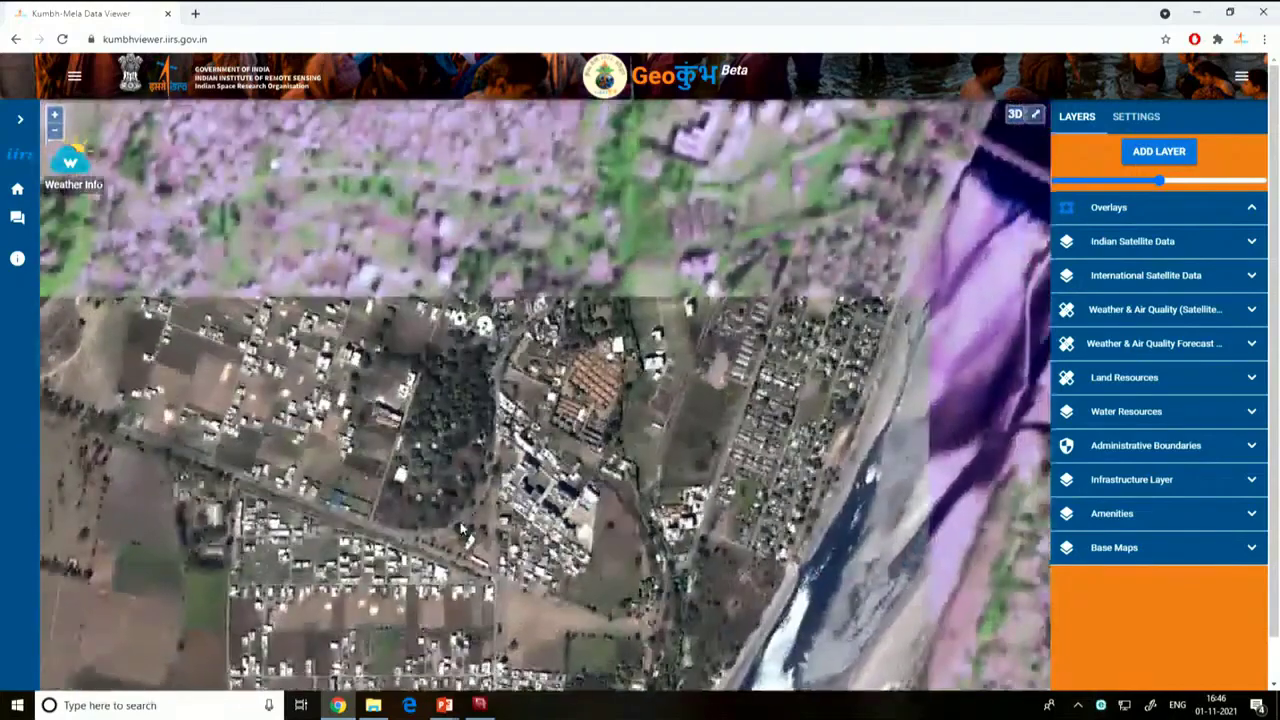
left_click_drag(620, 334, 449, 441)
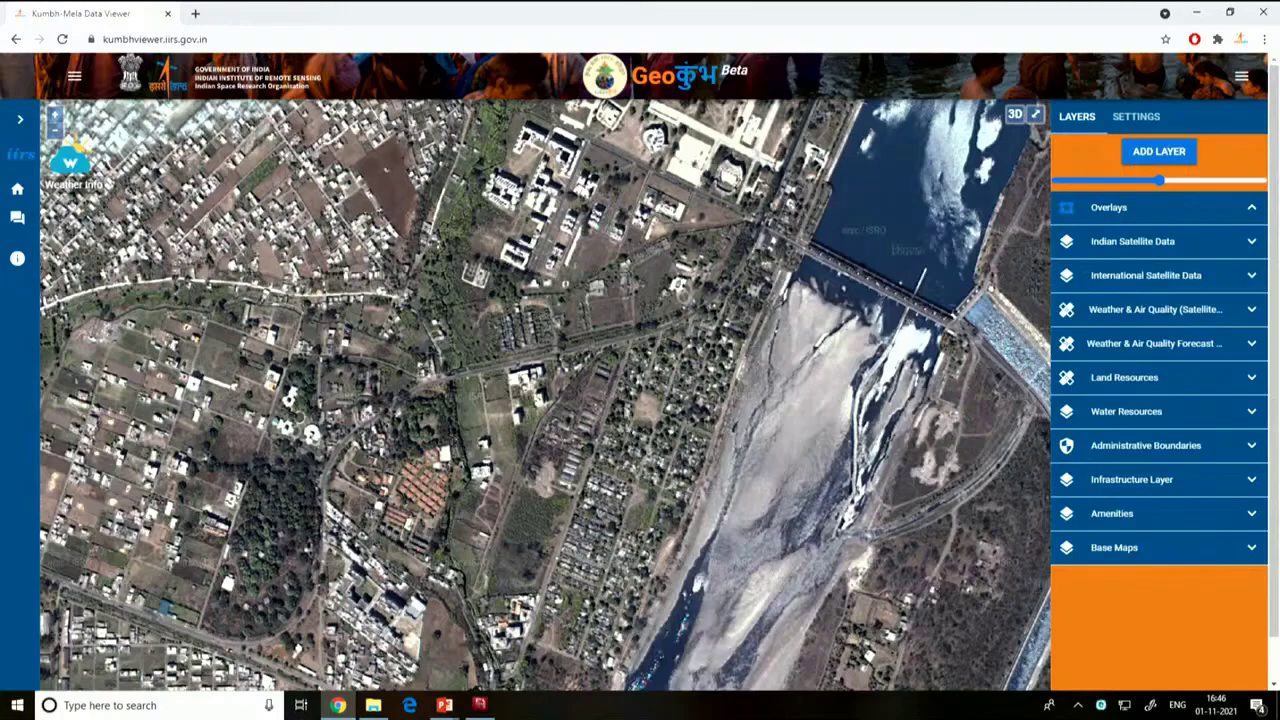
left_click_drag(565, 284, 516, 493)
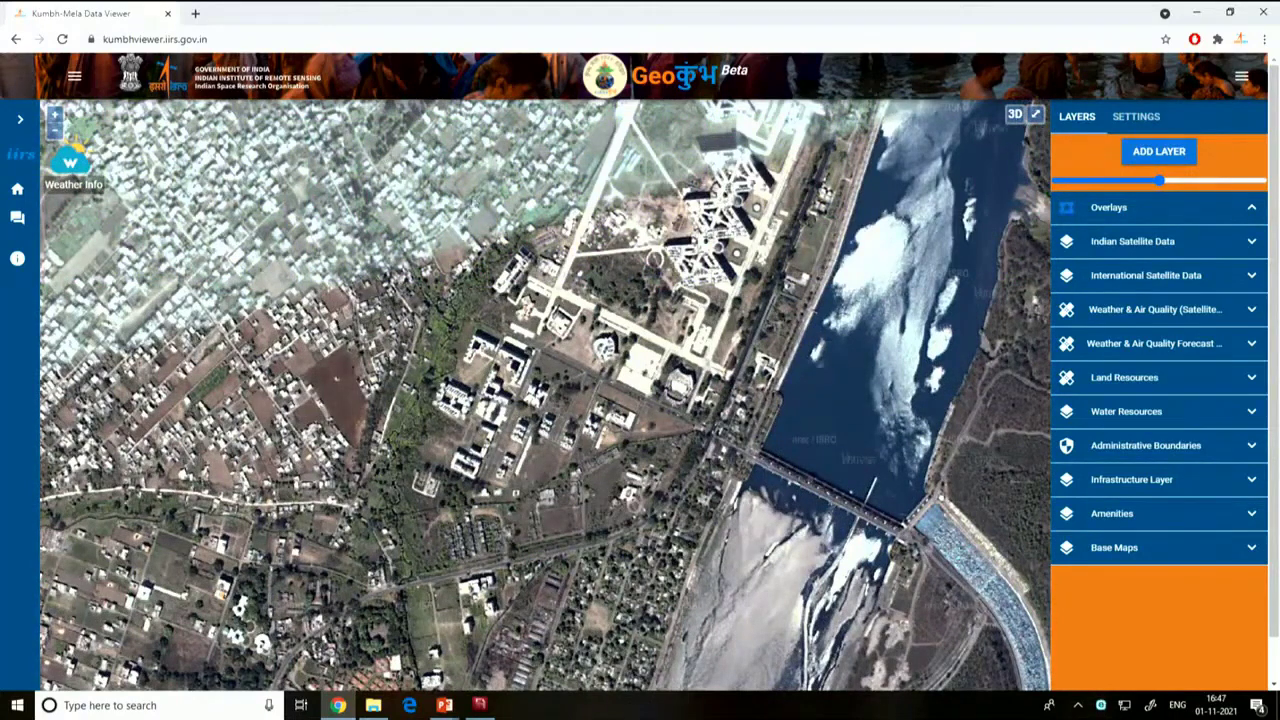
left_click_drag(607, 371, 642, 498)
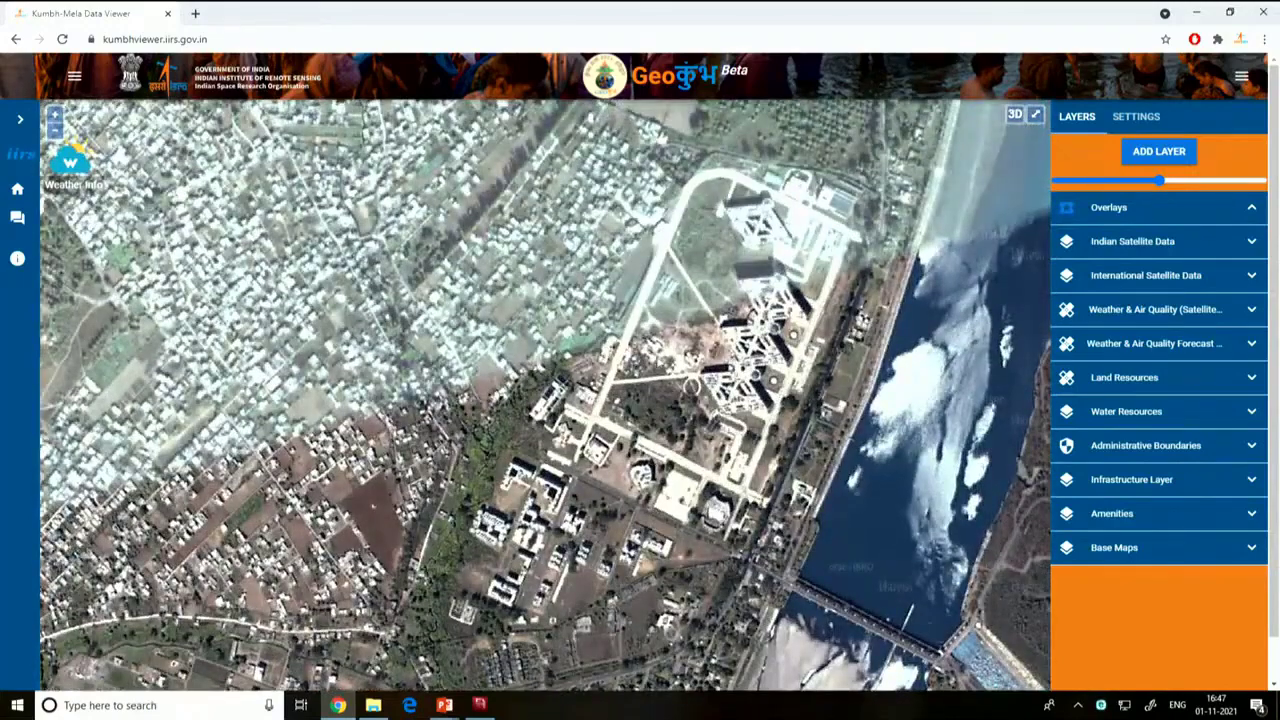
left_click_drag(598, 341, 639, 421)
scroll(635, 402, "up", 3)
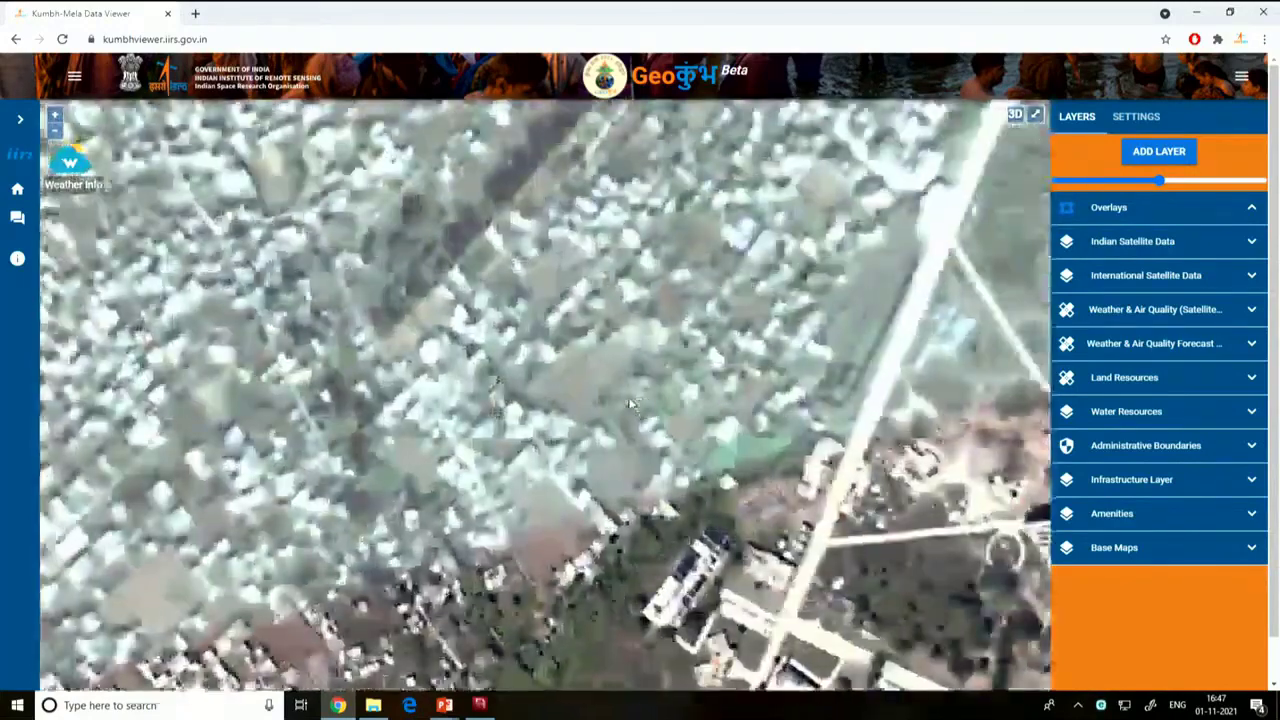
left_click_drag(692, 421, 603, 311)
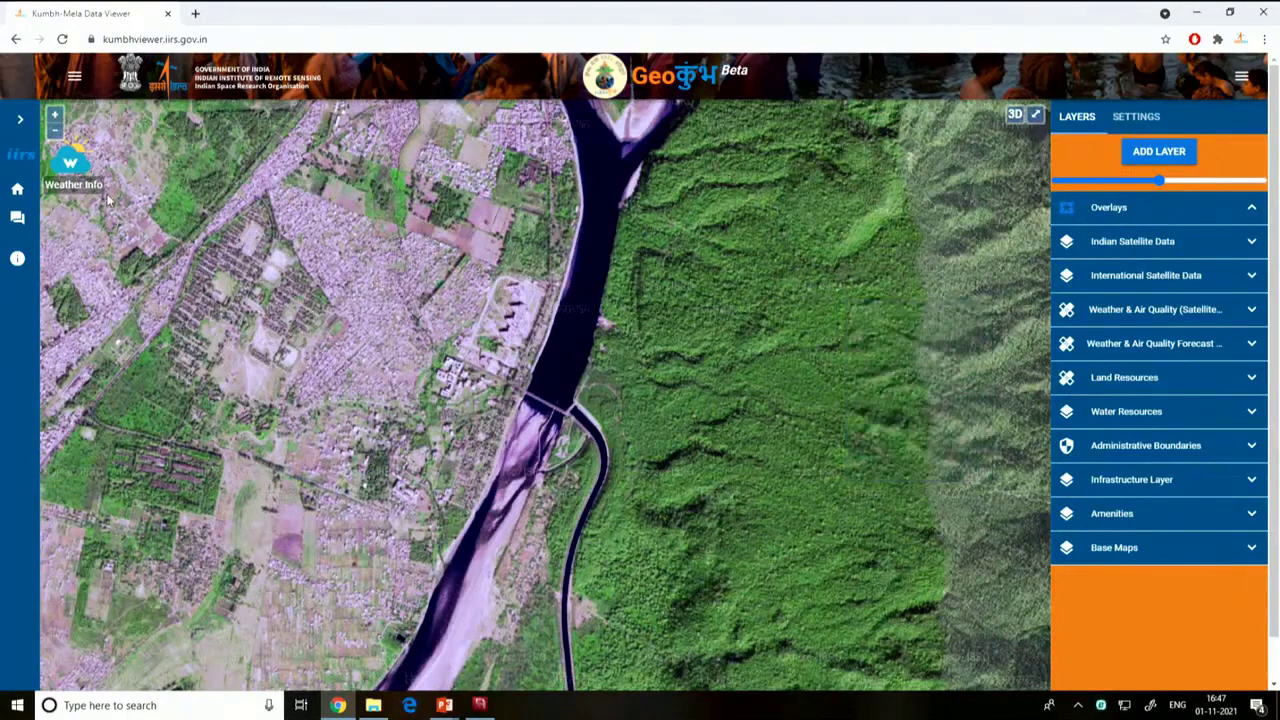
Show the 72-hour experimental weather forecast chart for Haridwar, switching its temperature curve off and back on
left_click(60, 167)
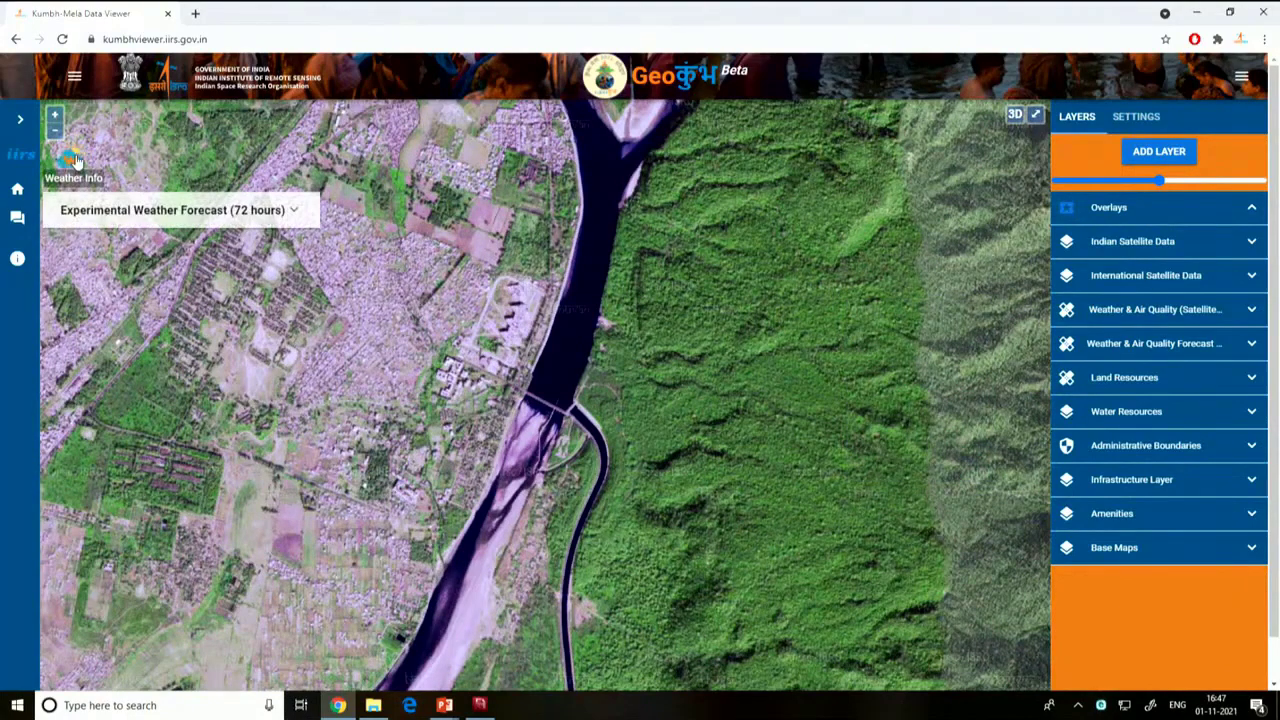
left_click(73, 165)
left_click(72, 173)
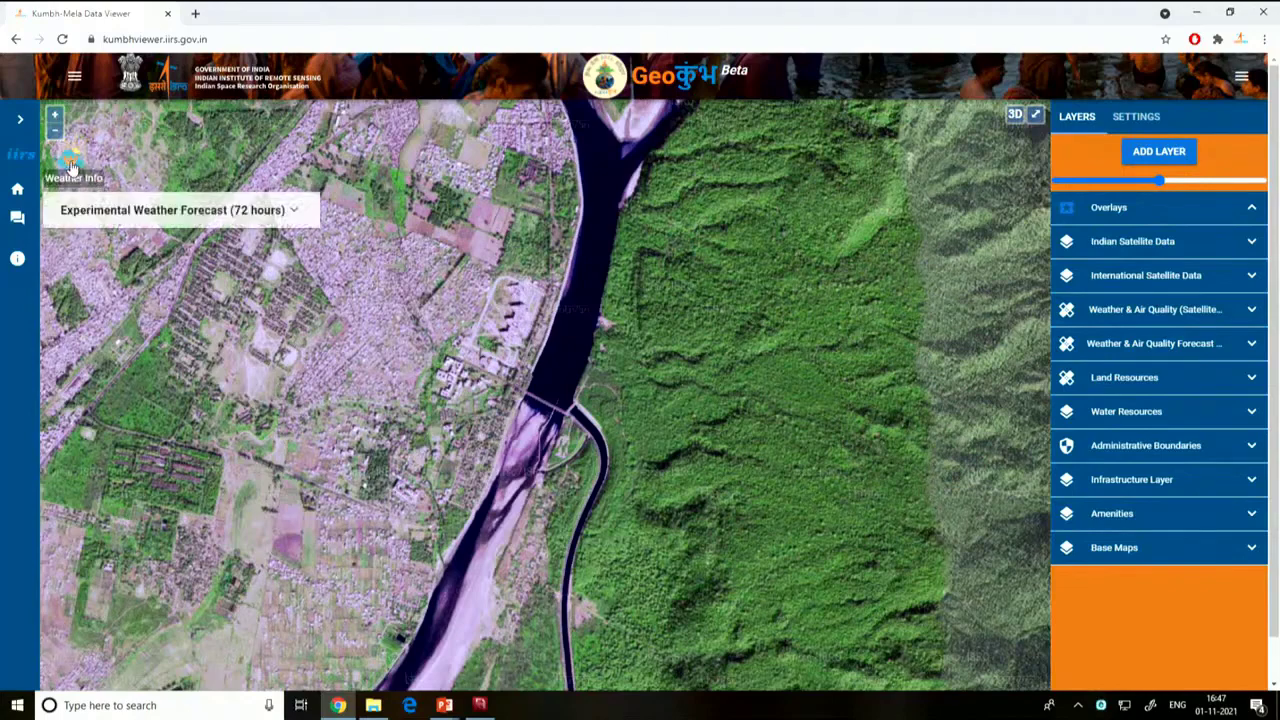
left_click(100, 222)
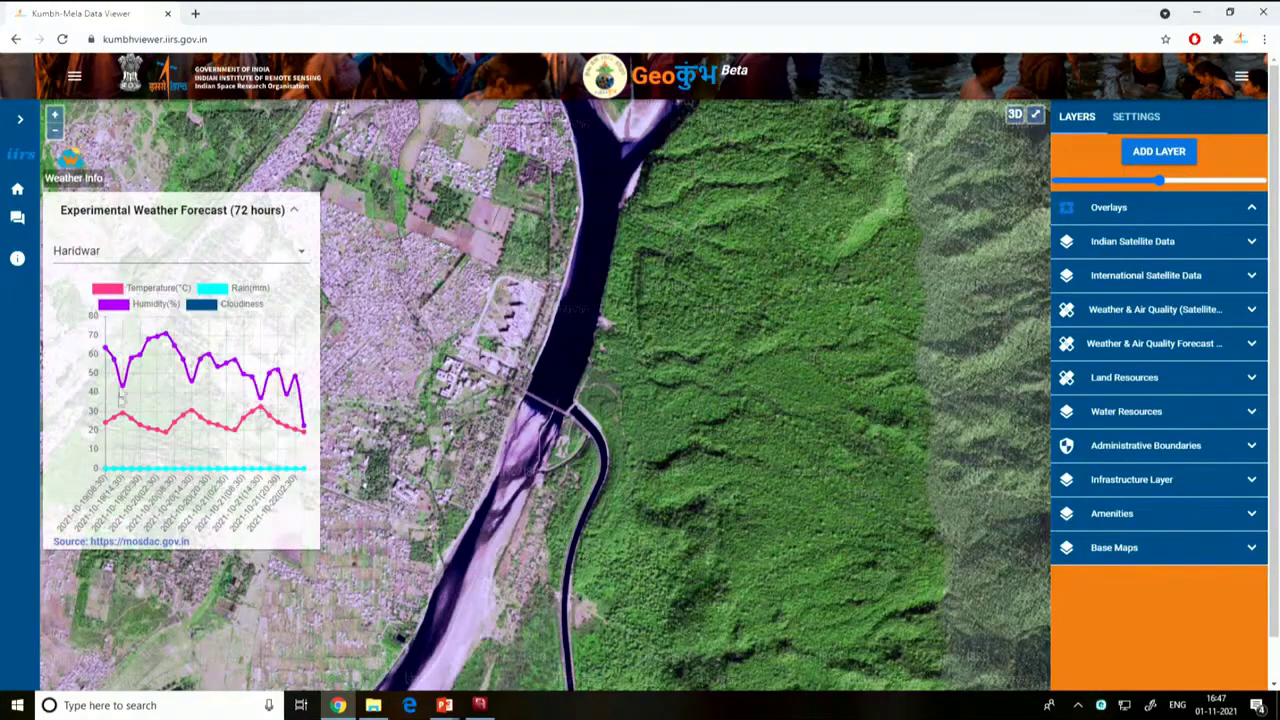
left_click(143, 292)
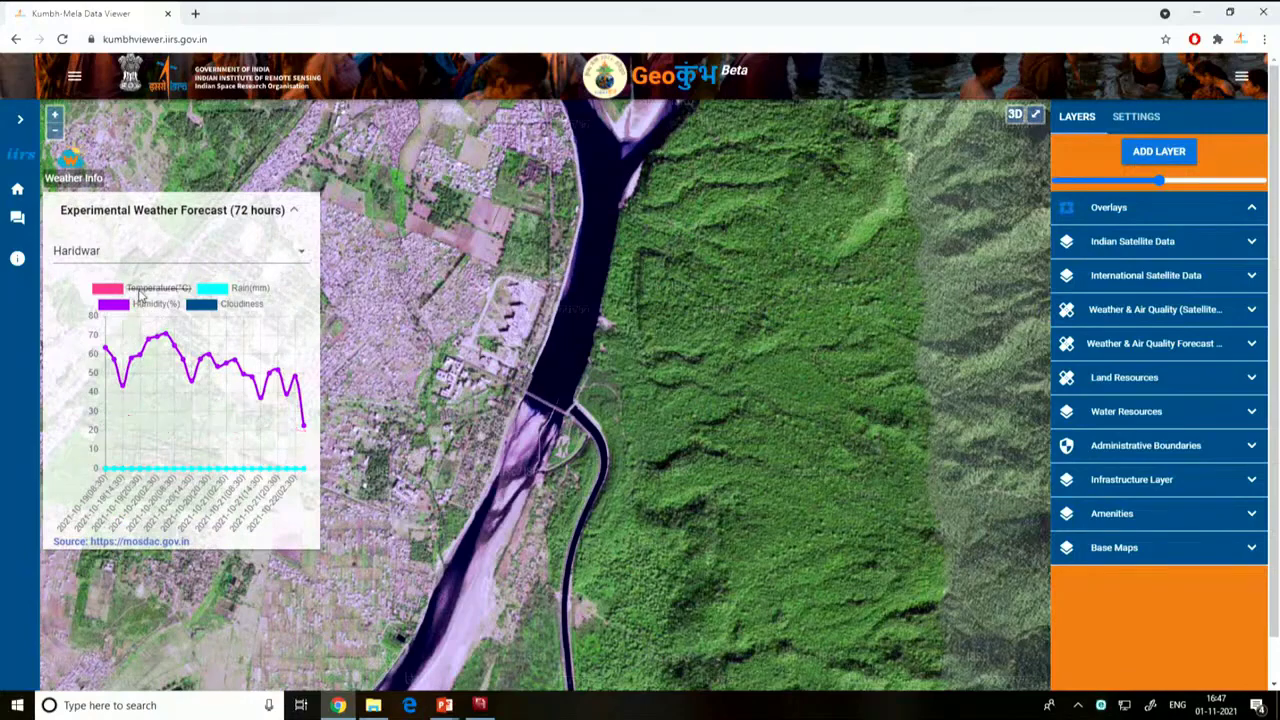
left_click(142, 292)
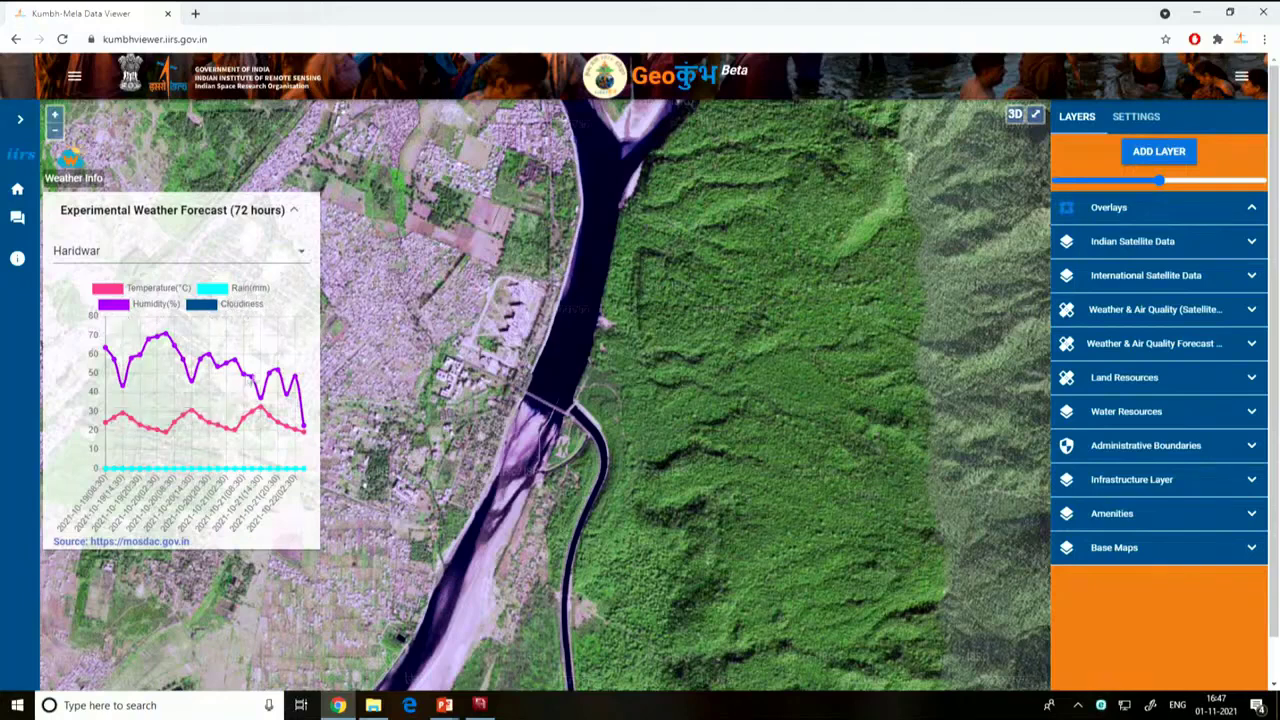
Collapse the weather forecast chart and preview the 01-Nov-2021 Air Quality Index, NO2 and CO forecast layers in turn, switching each off again
left_click(110, 214)
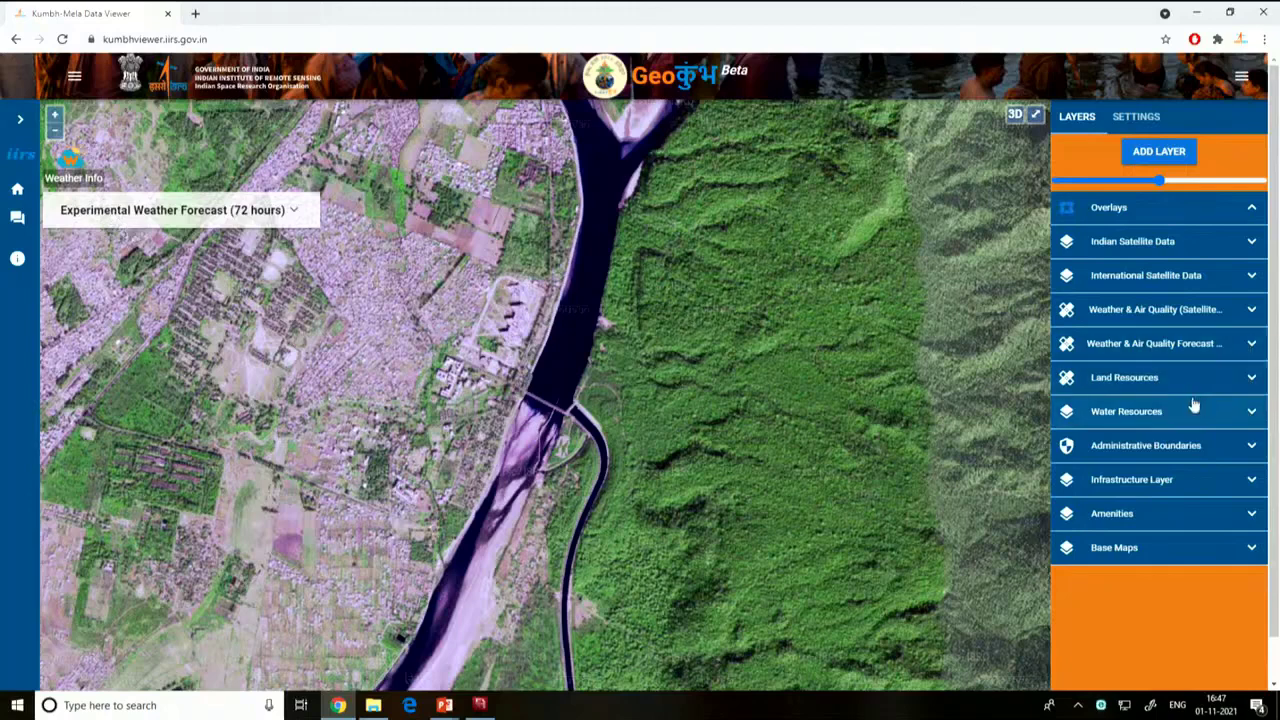
left_click(1137, 345)
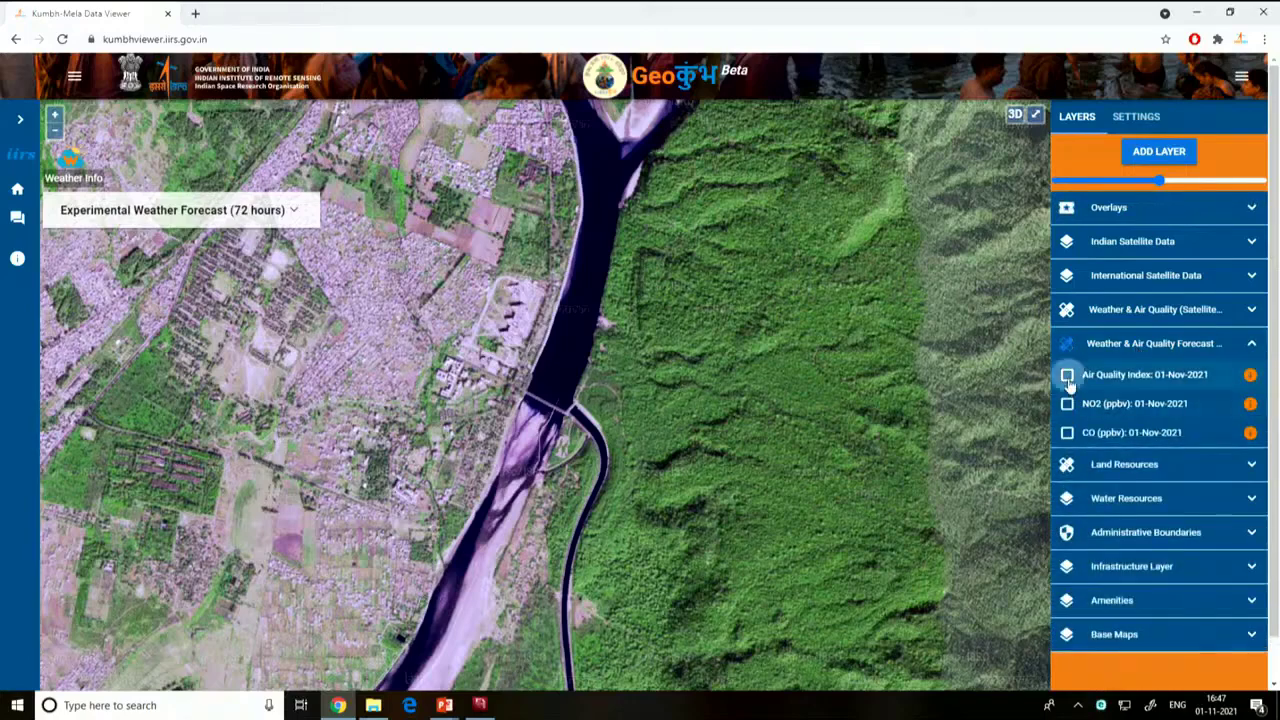
left_click(1067, 376)
left_click(1067, 377)
left_click(1067, 404)
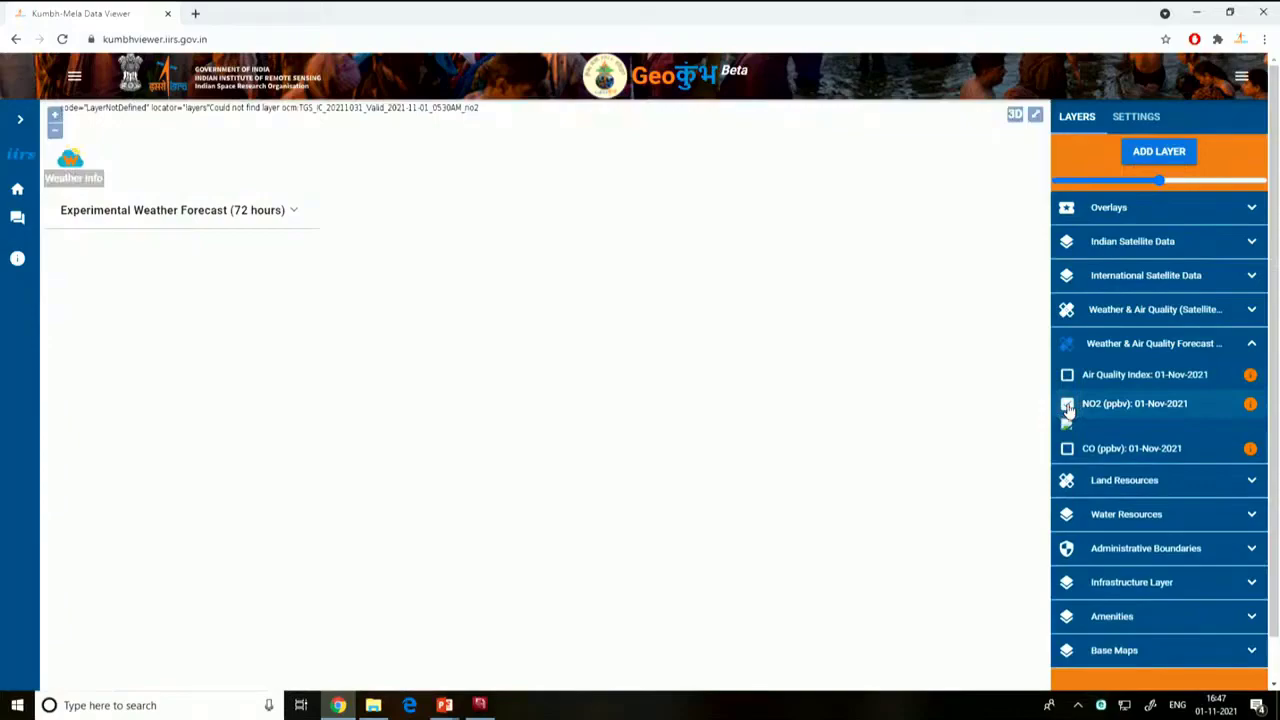
left_click(1067, 404)
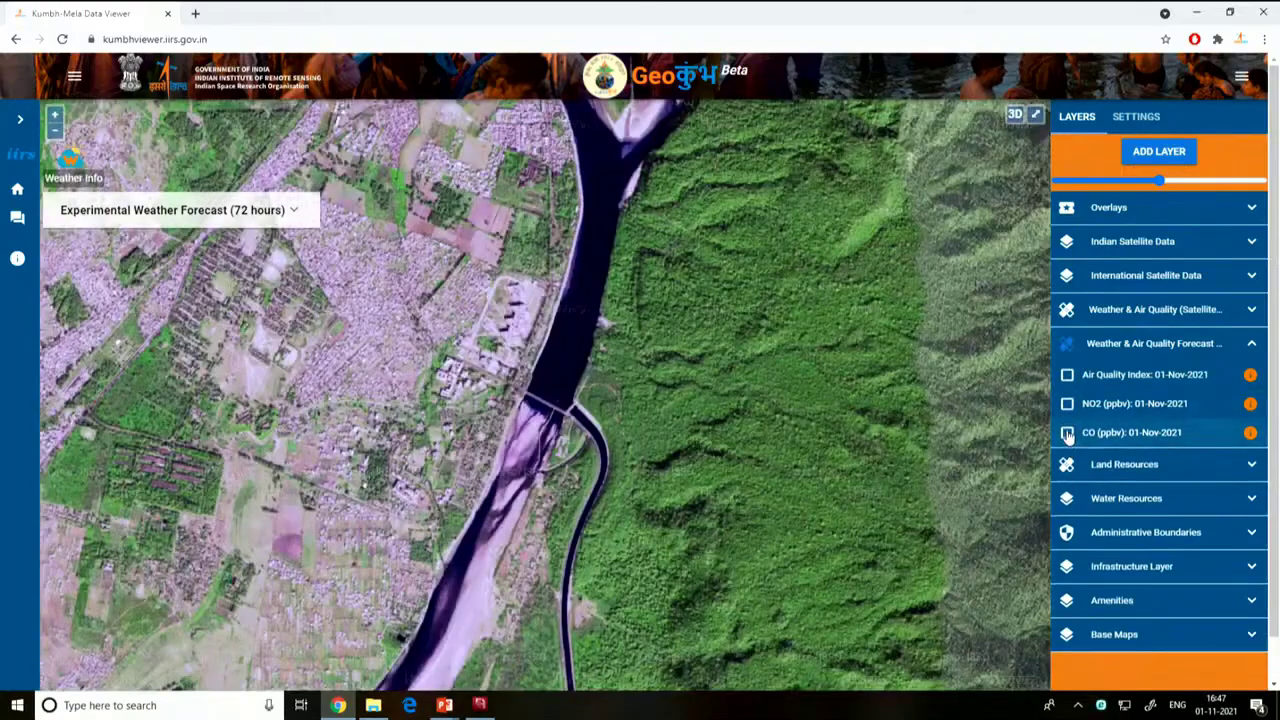
left_click(1067, 433)
left_click(1067, 433)
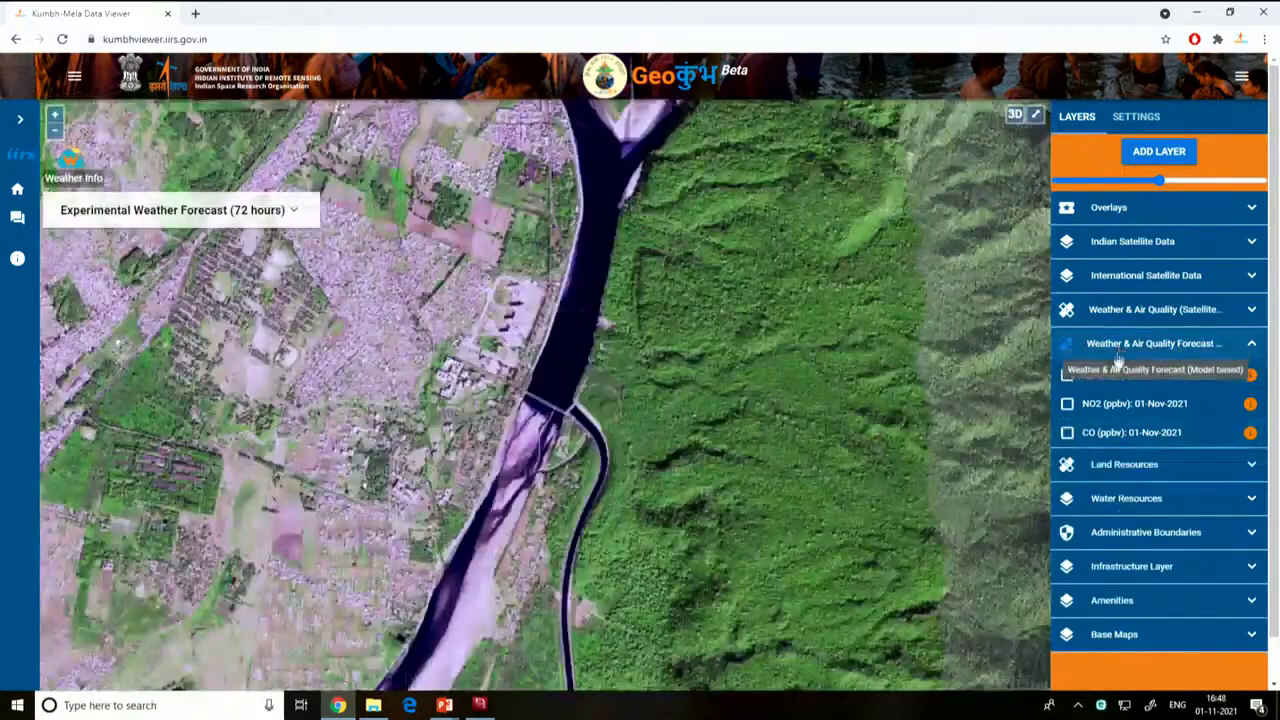
left_click(1080, 344)
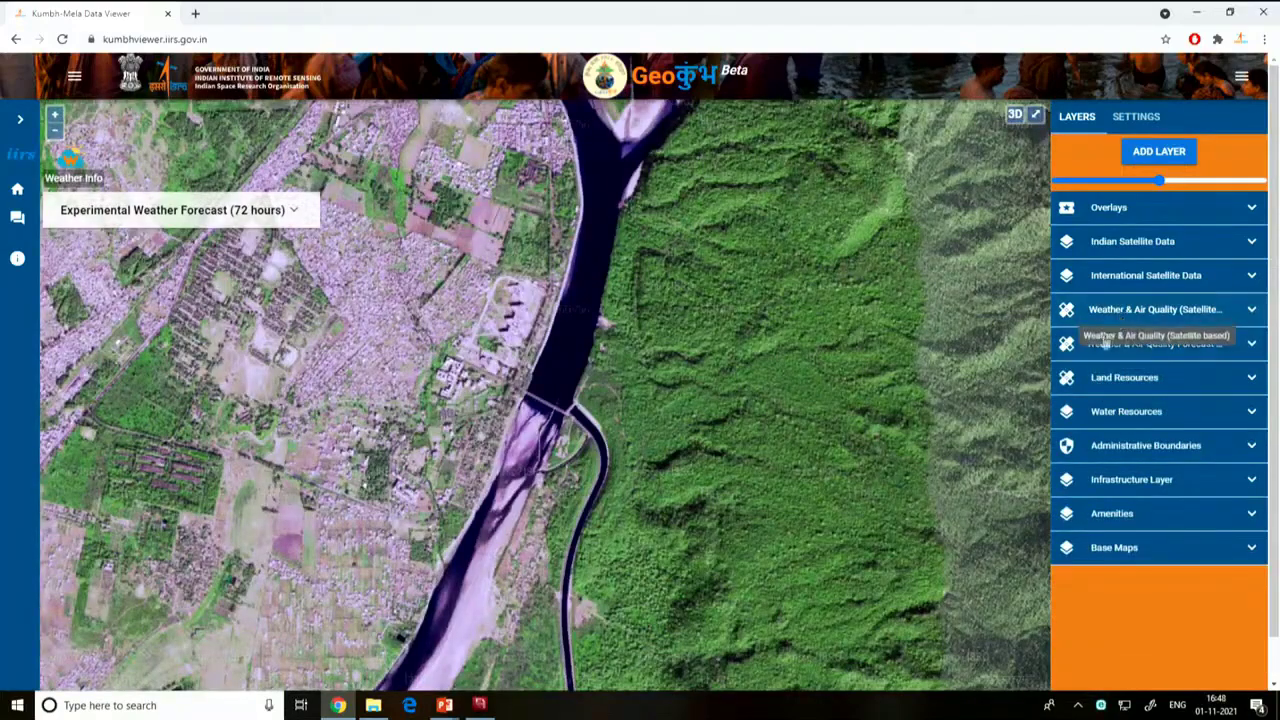
Display the satellite-based Fog (INSAT-3D) layer of 01-Nov-2021 over the map and switch it off again
left_click(1085, 310)
left_click(1067, 342)
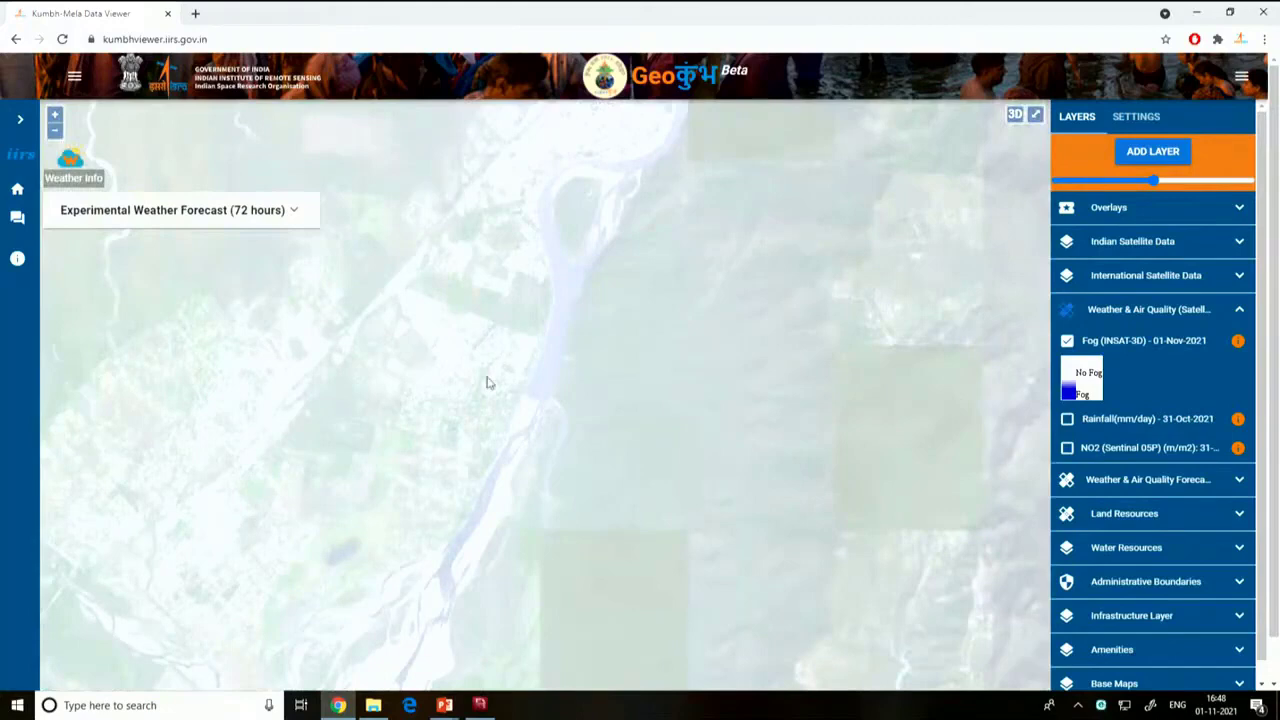
left_click(1067, 341)
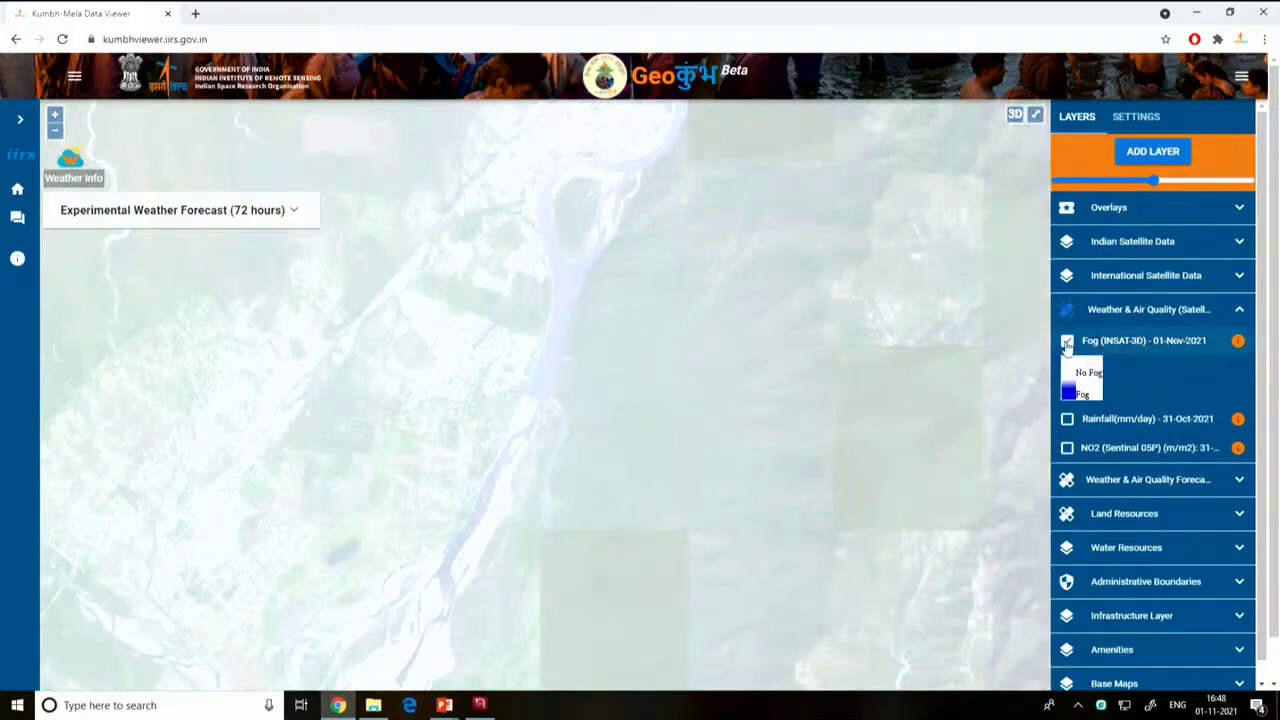
Switch the June 17, 2019 (Kompsat-3) imagery on and off, and open its layer information to zoom to the layer extent
left_click(1126, 284)
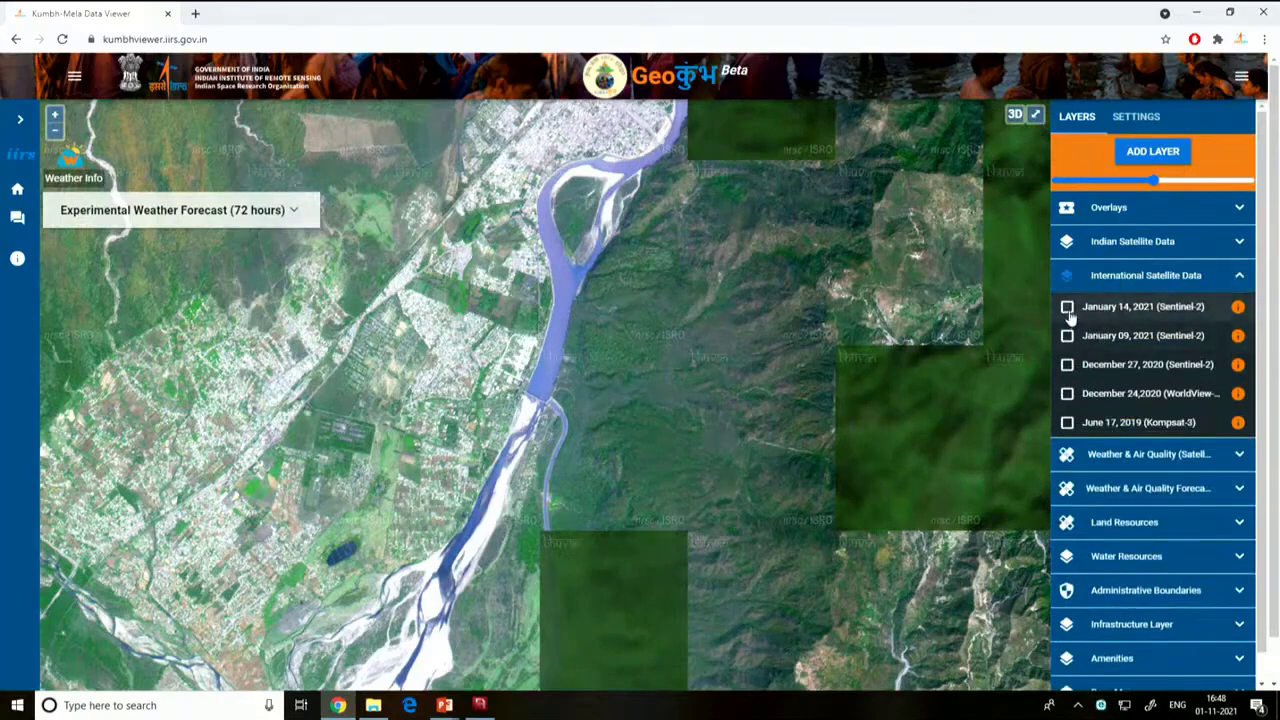
left_click(1068, 424)
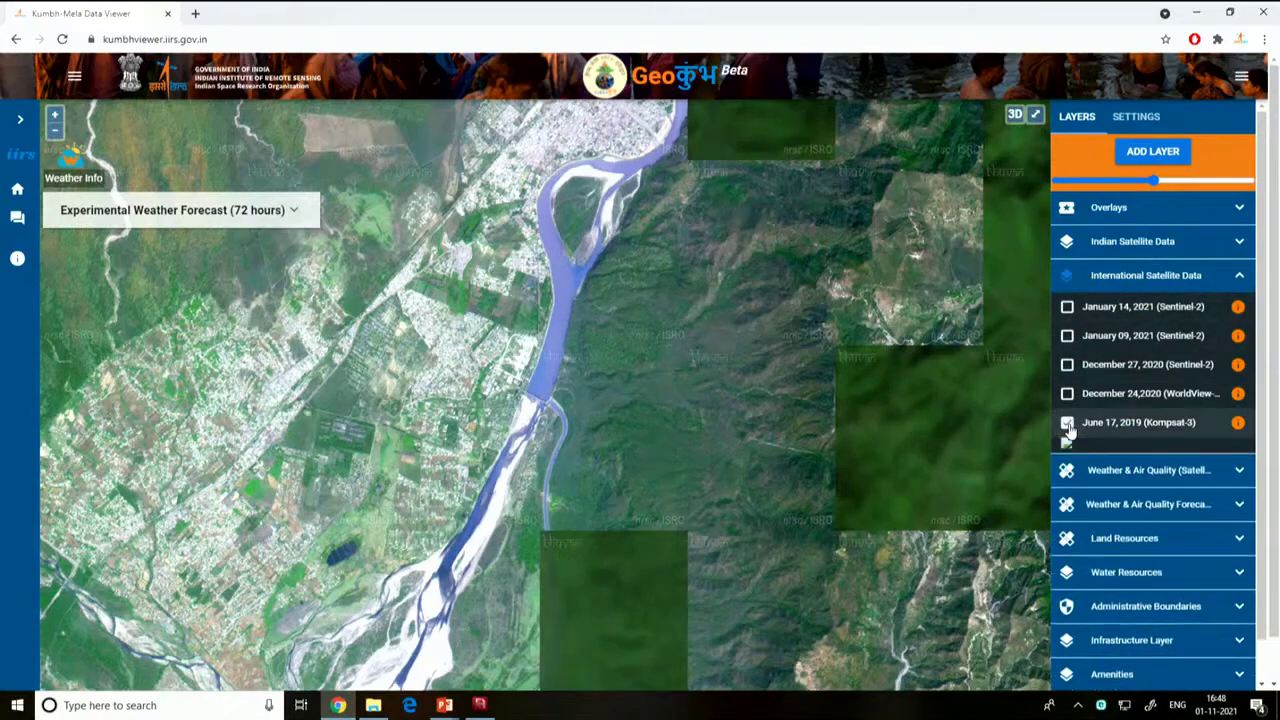
right_click(1134, 427)
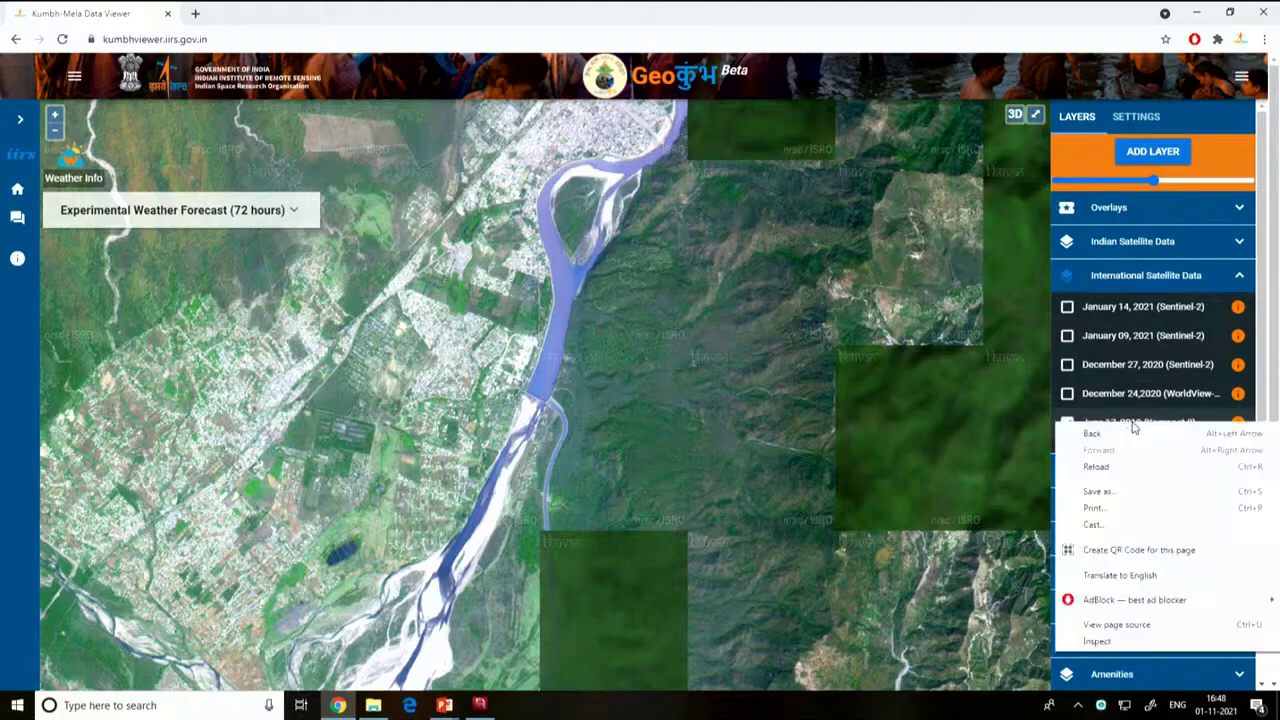
left_click(1010, 432)
left_click(1093, 425)
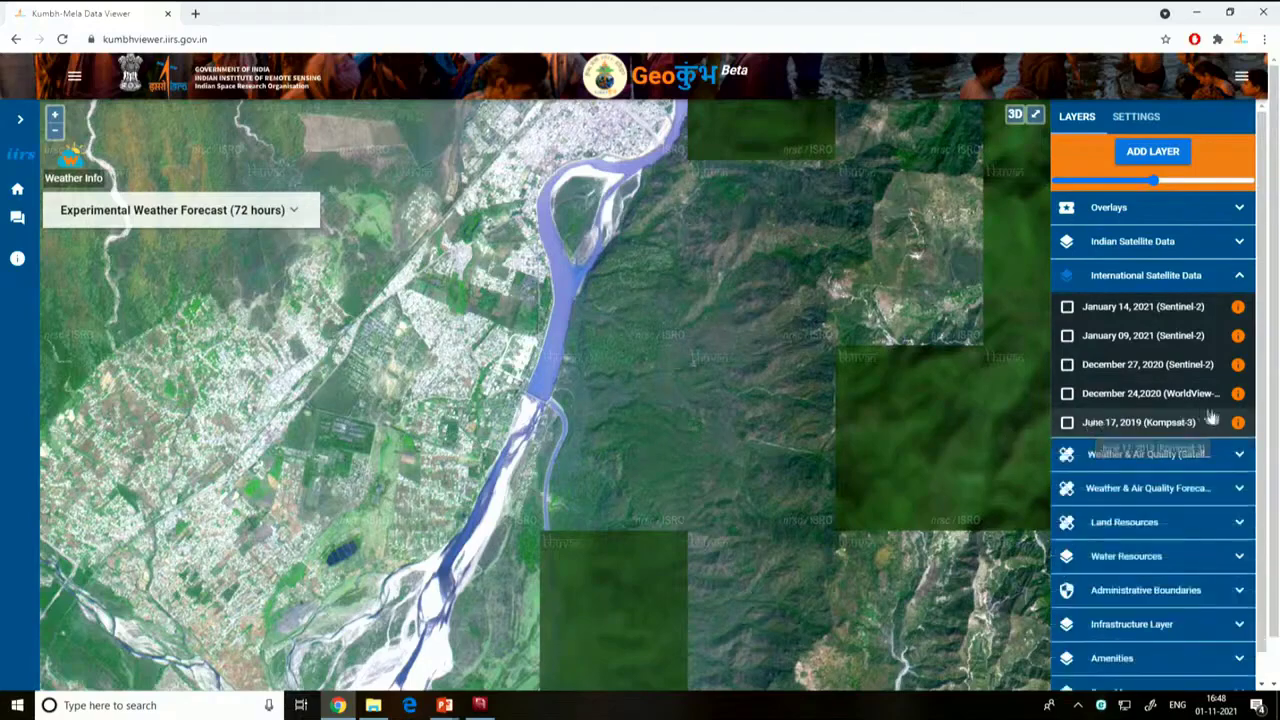
left_click(1237, 423)
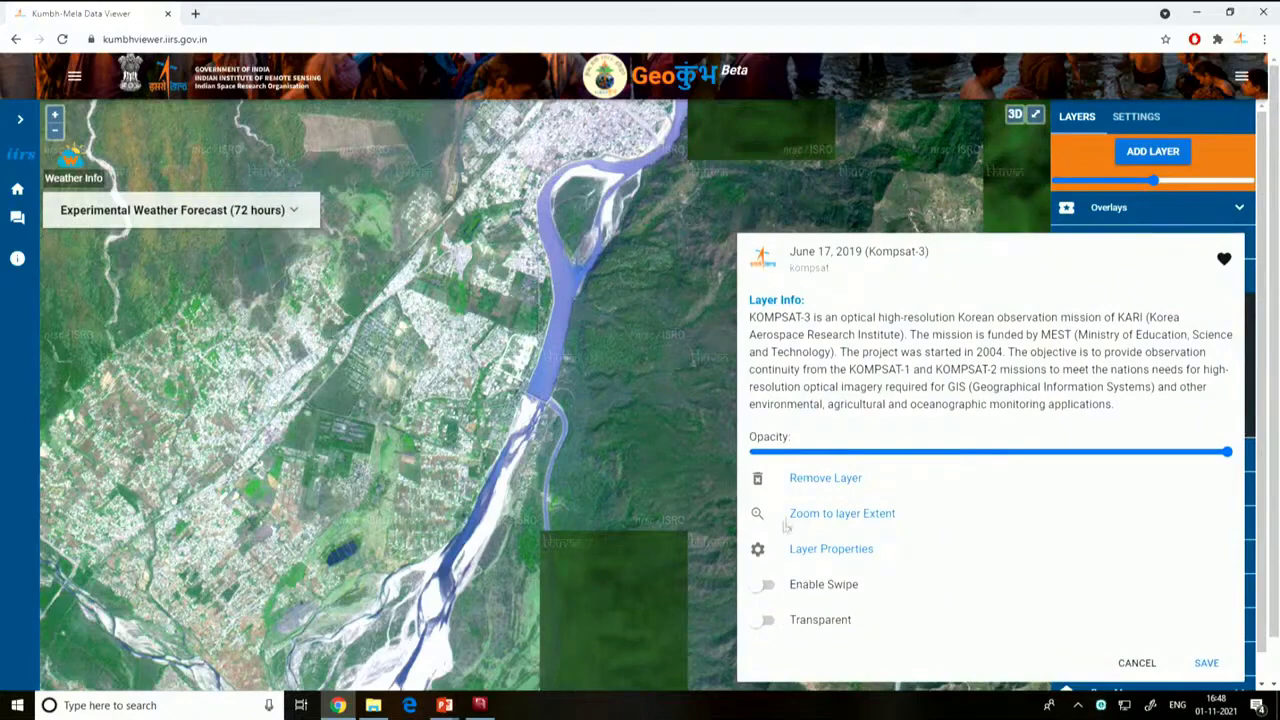
left_click(821, 515)
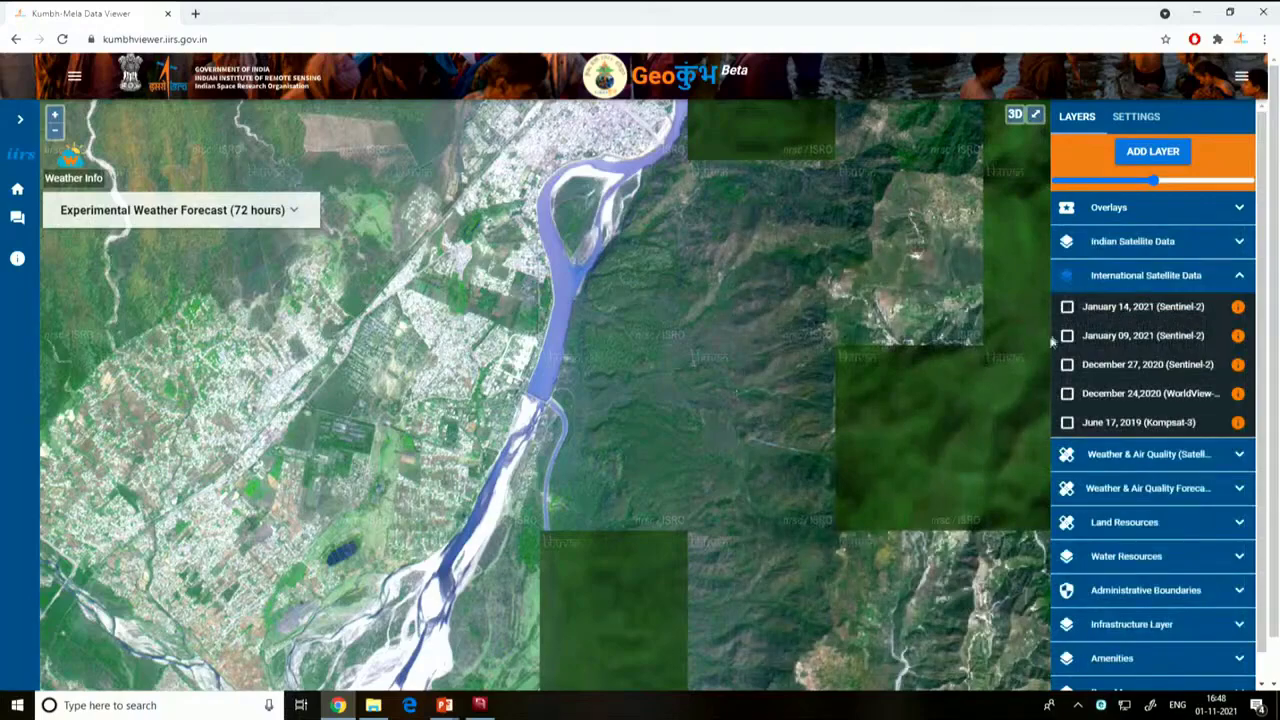
Survey the settlements, forest and railway corridor west of the river in wide and close satellite imagery
left_click_drag(493, 414, 746, 442)
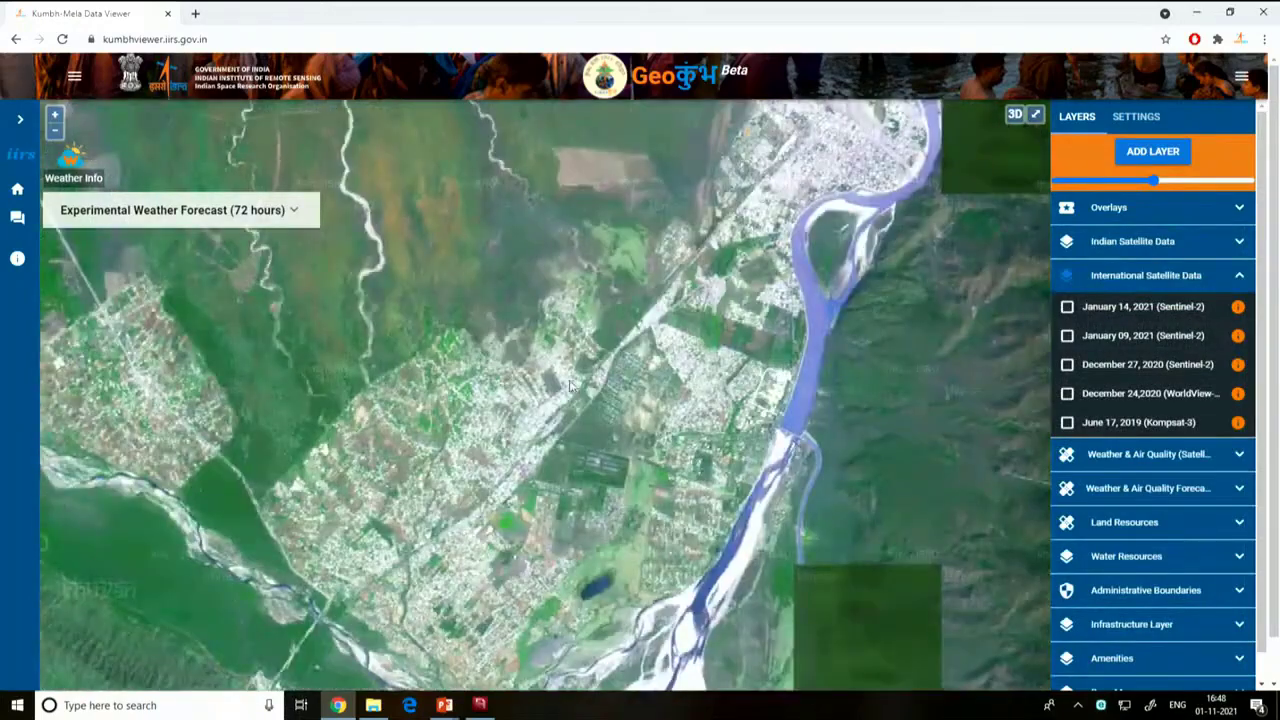
left_click_drag(619, 378, 826, 386)
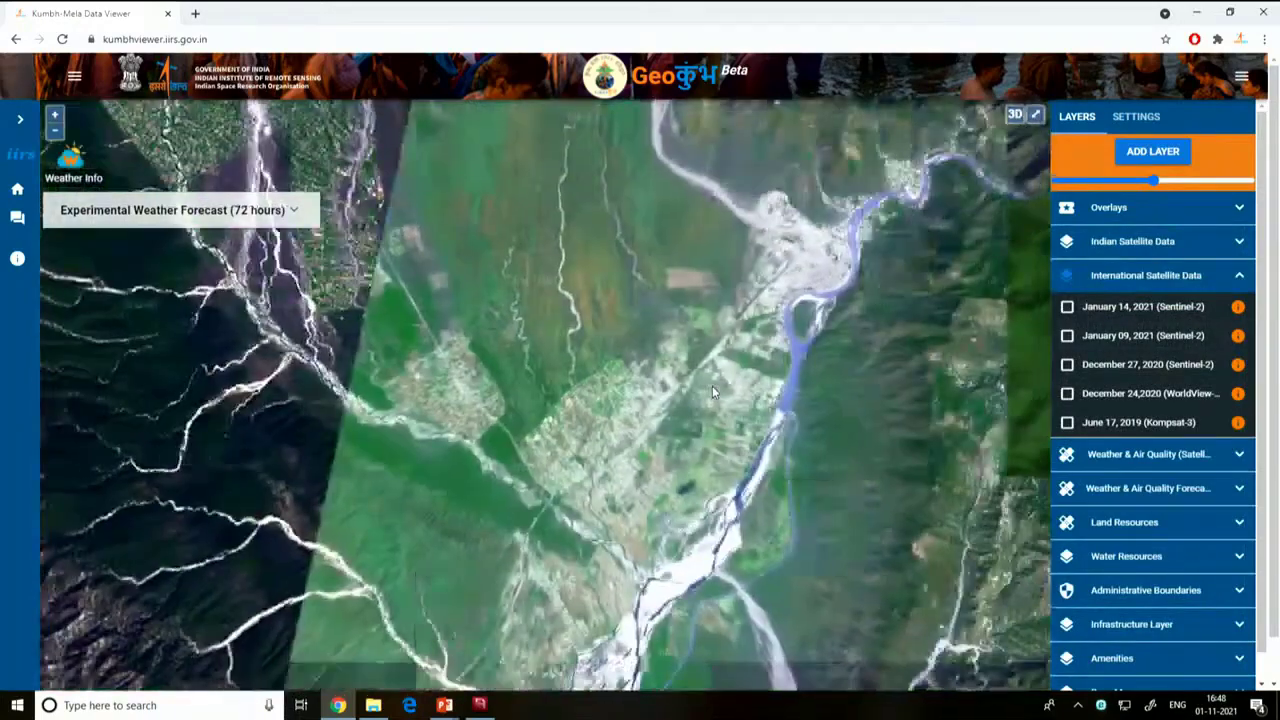
scroll(714, 392, "up", 1)
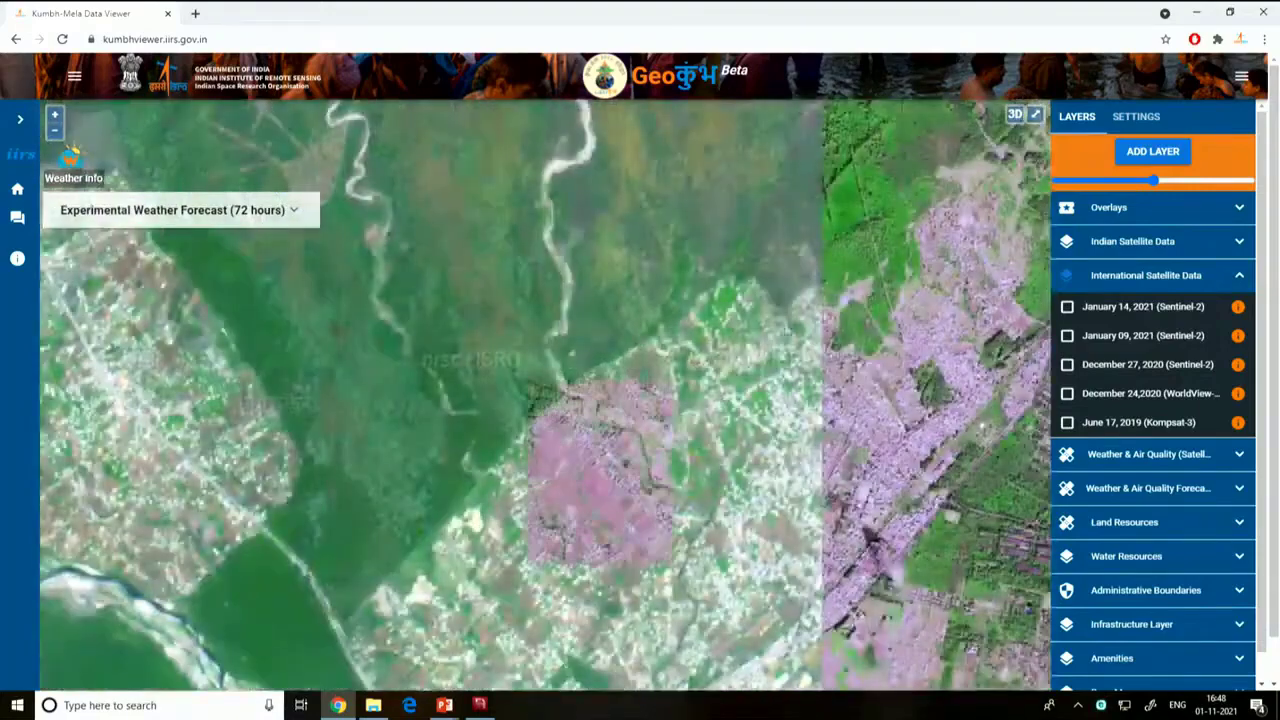
left_click_drag(950, 250, 697, 361)
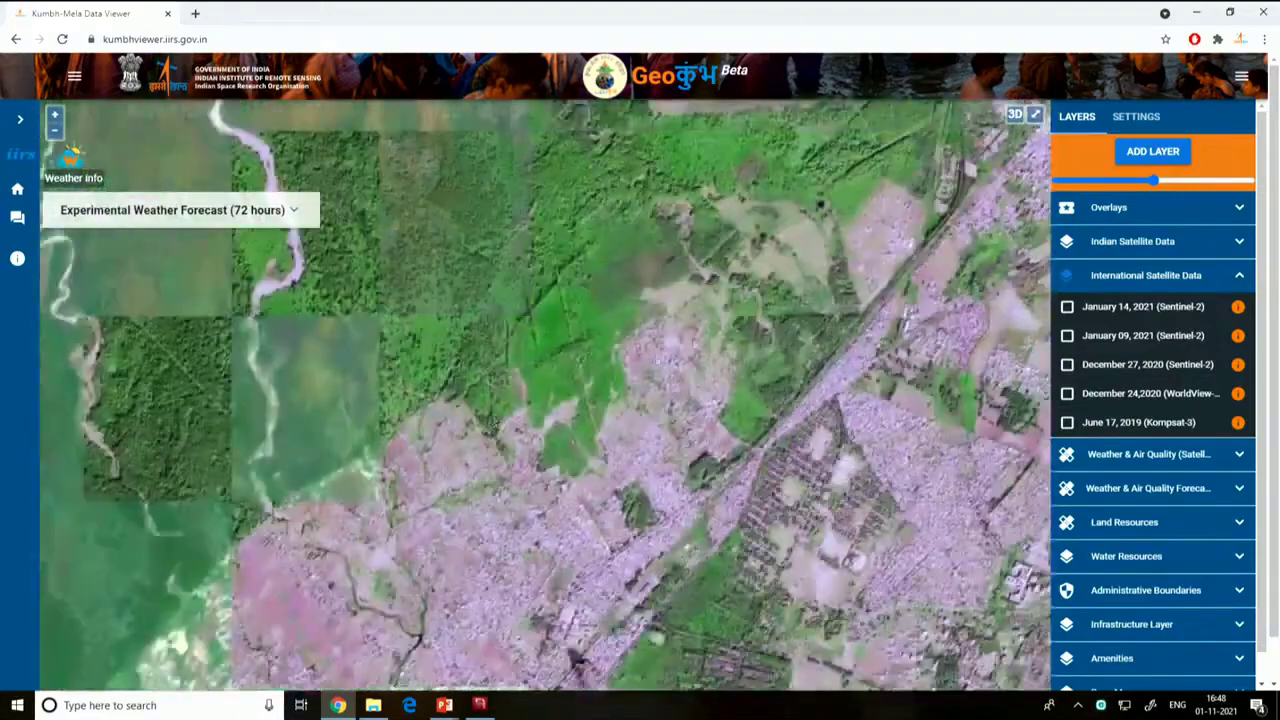
Show the server choices for adding a layer, select Bhuvan Thematic, and close the dialog without saving
left_click(1121, 208)
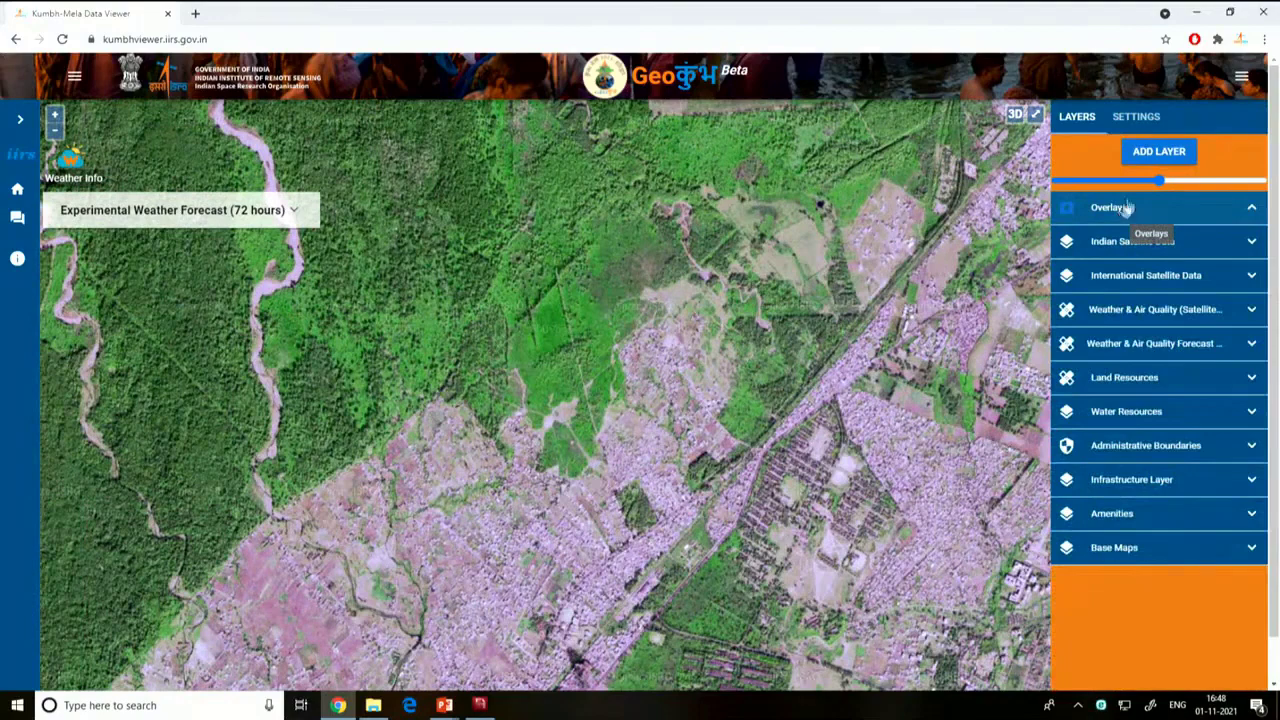
left_click(1156, 151)
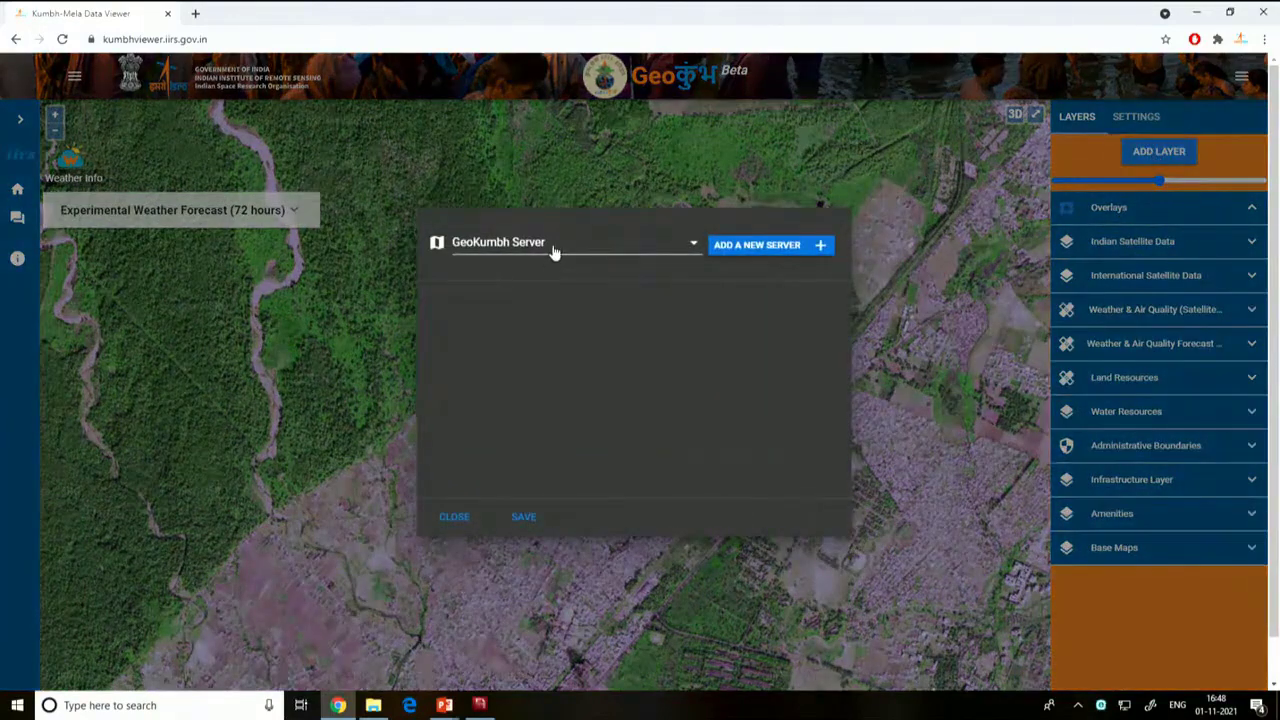
left_click(555, 252)
left_click(482, 281)
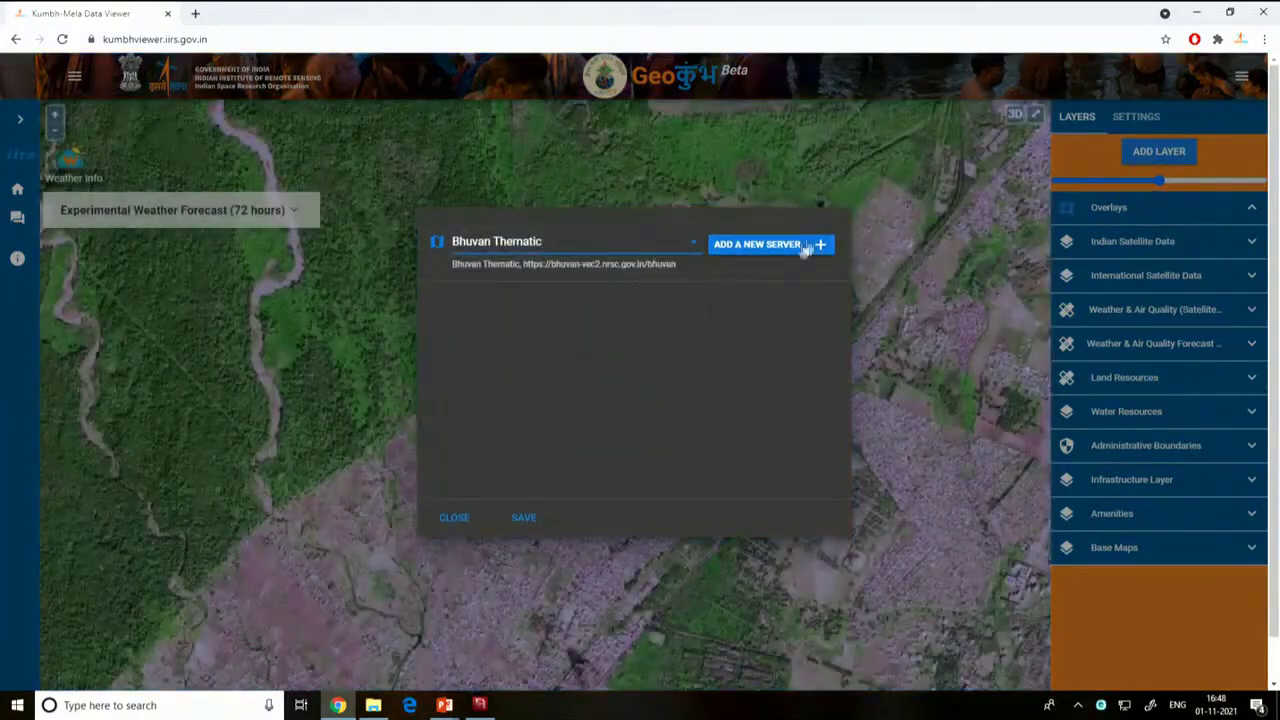
left_click(580, 183)
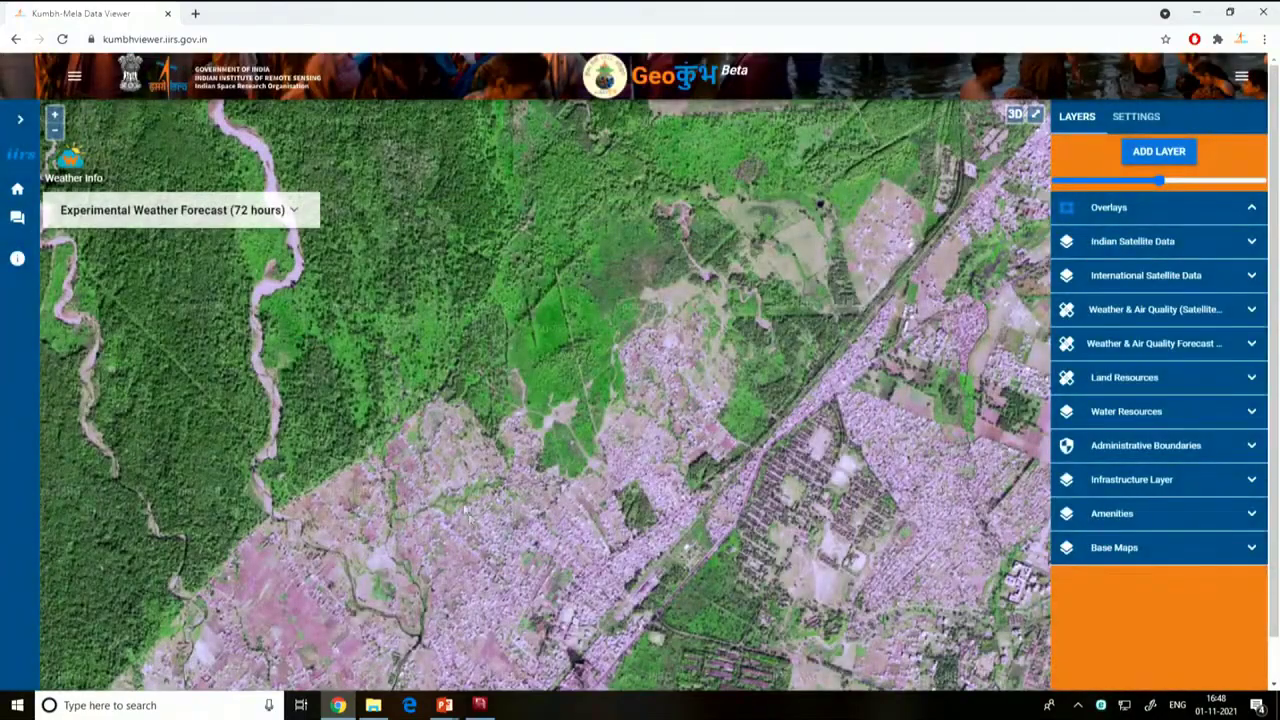
Inspect the imagery south of the town down to the braided river channels
left_click_drag(754, 474, 630, 214)
left_click_drag(610, 466, 642, 329)
left_click_drag(556, 546, 614, 448)
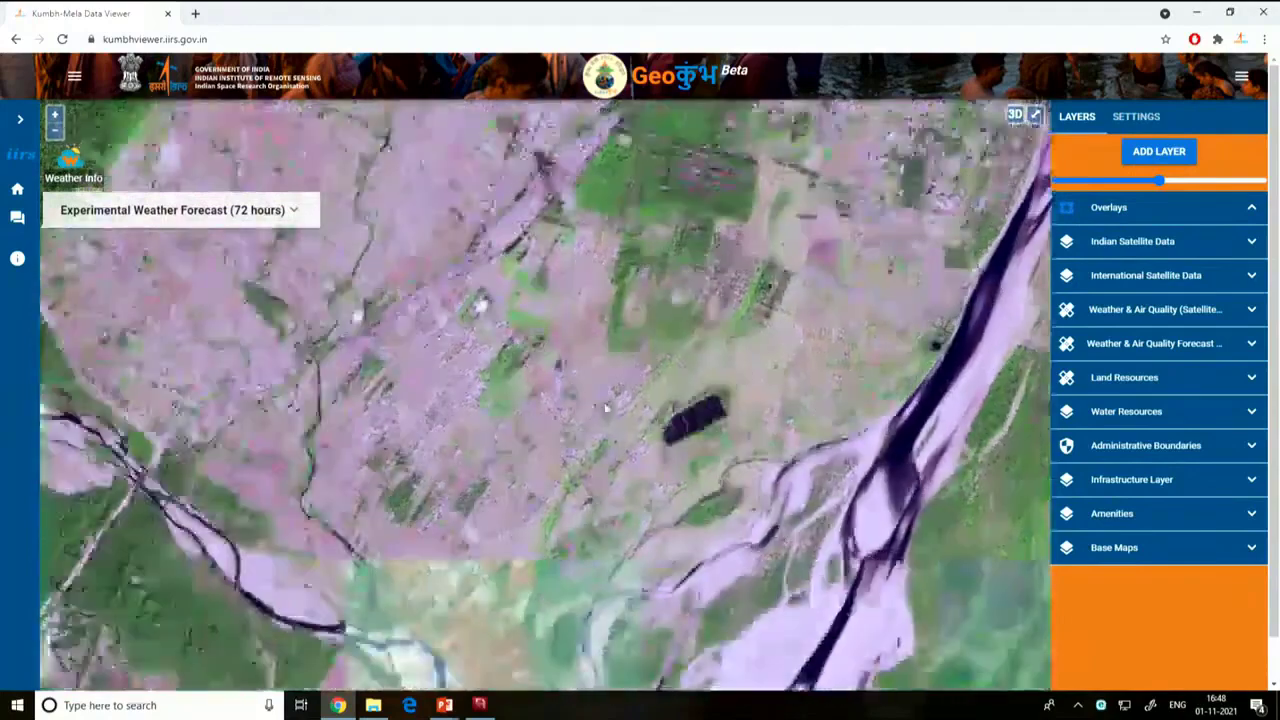
Close the portal and resume the WebGIS_DLP slide show in PowerPoint, advancing to the Typical WebGIS Architecture slide
left_click(1265, 14)
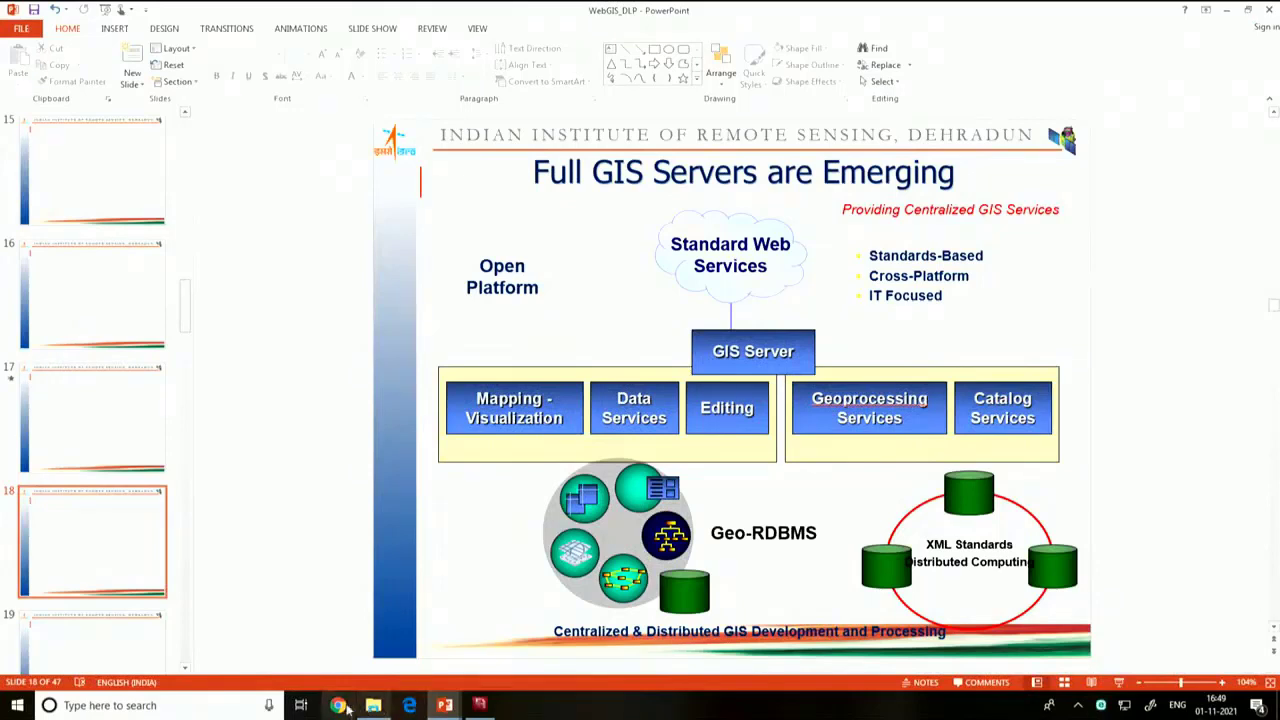
left_click(446, 707)
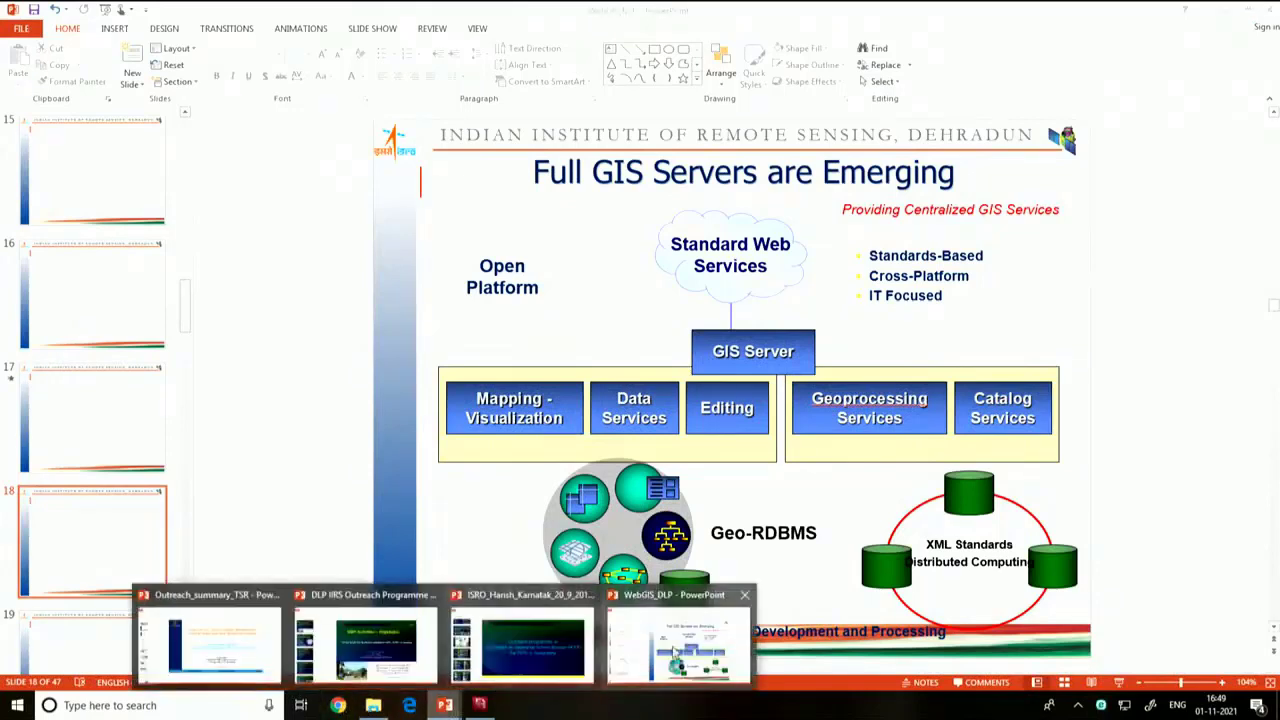
left_click(1181, 463)
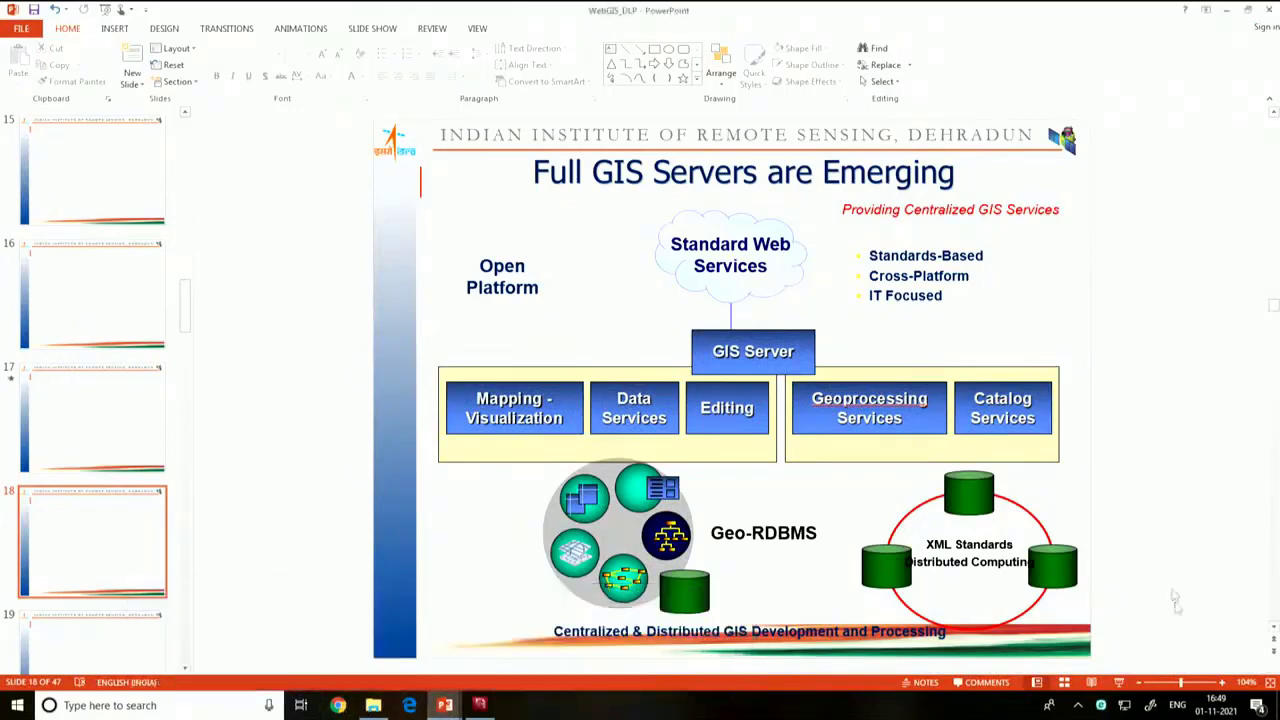
left_click(1118, 684)
left_click(841, 435)
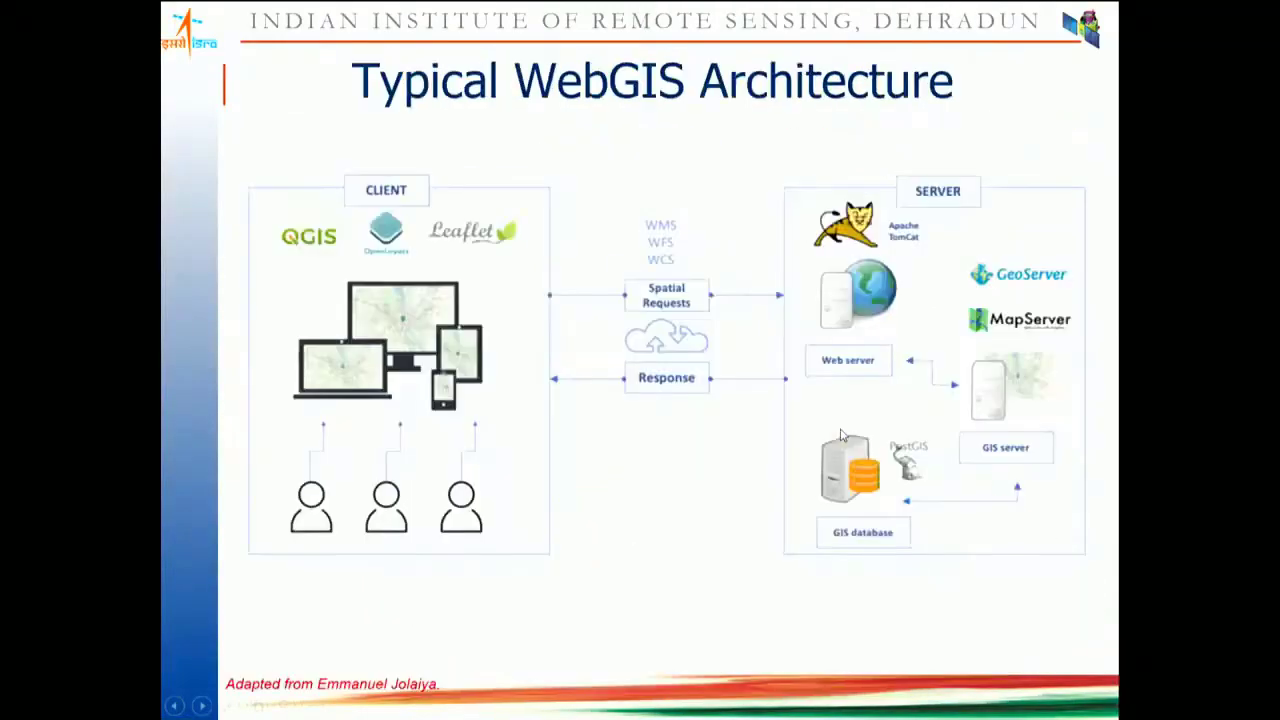